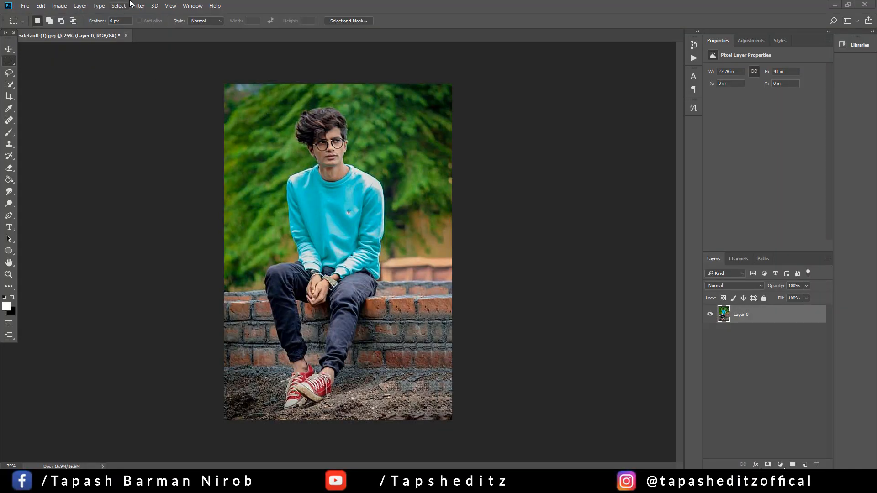
Open the Camera Raw Filter and set Tint +18, Contrast -30, Shadows +53, Blacks -57, Vibrance +34 and Saturation -26
left_click(137, 5)
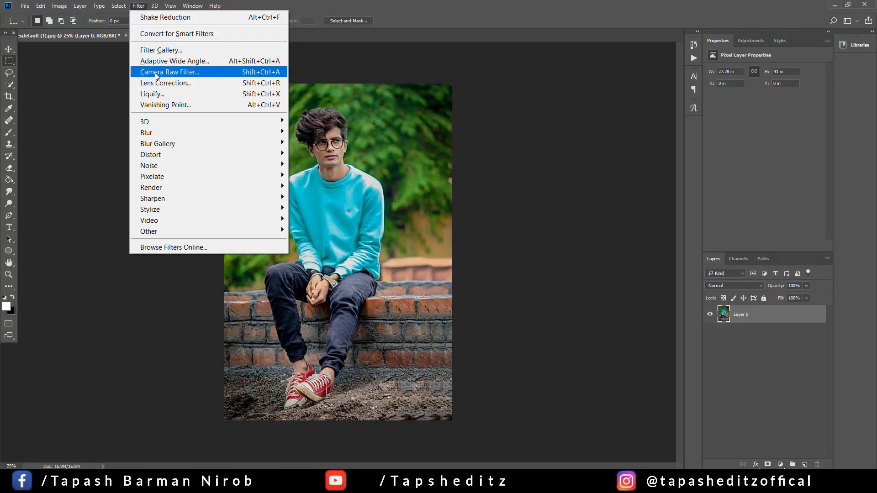
left_click(156, 73)
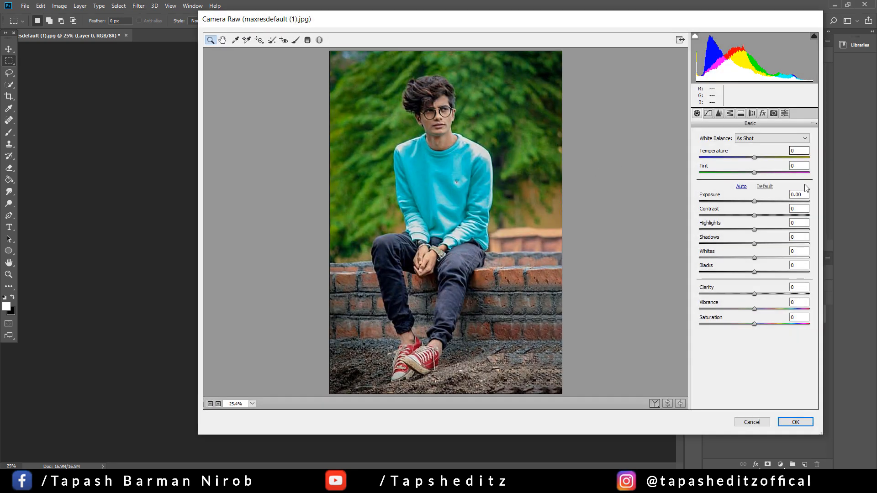
left_click_drag(583, 25, 489, 34)
left_click_drag(660, 252, 690, 254)
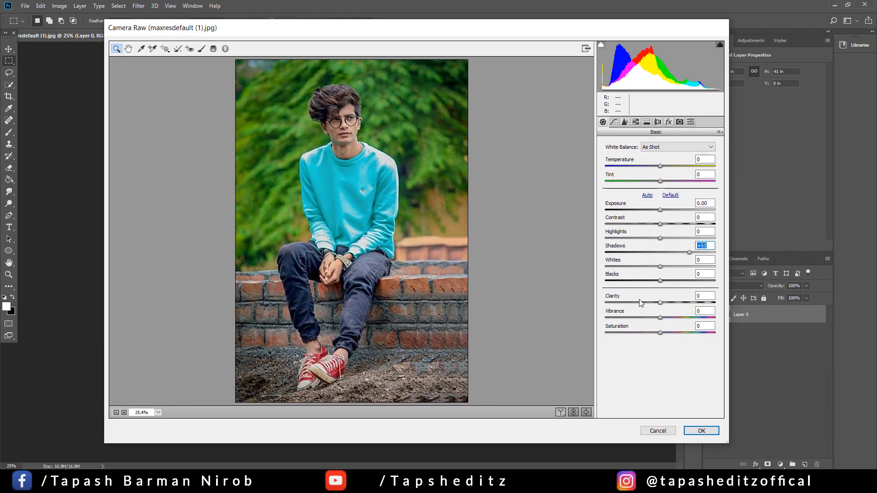
left_click_drag(638, 281, 629, 281)
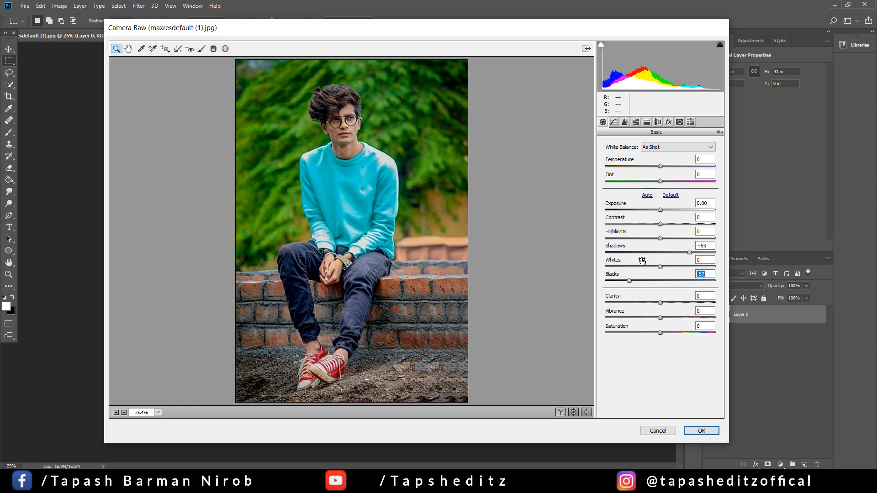
left_click_drag(661, 223, 644, 223)
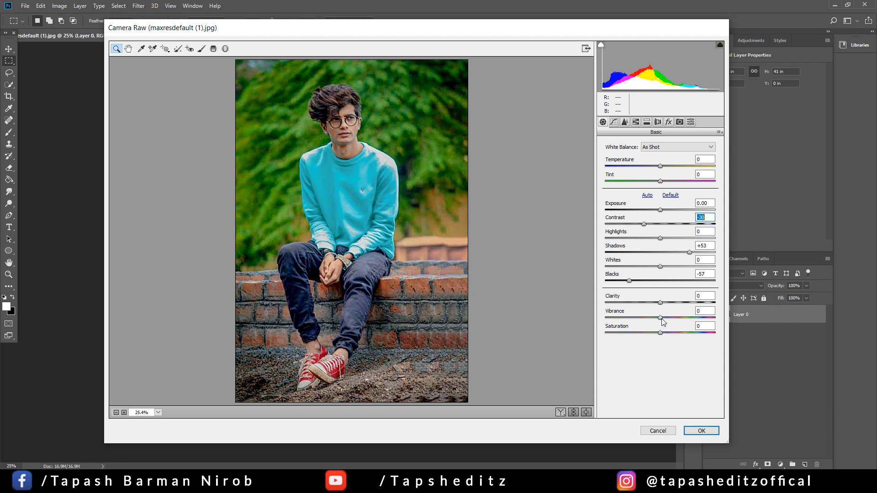
left_click_drag(676, 318, 650, 332)
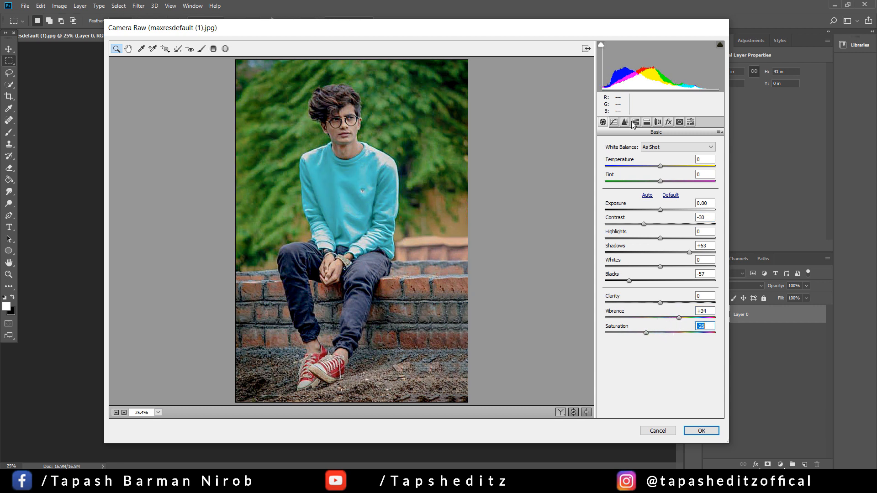
mouse_move(659, 181)
left_mouse_down()
mouse_move(647, 180)
mouse_move(669, 181)
left_mouse_up()
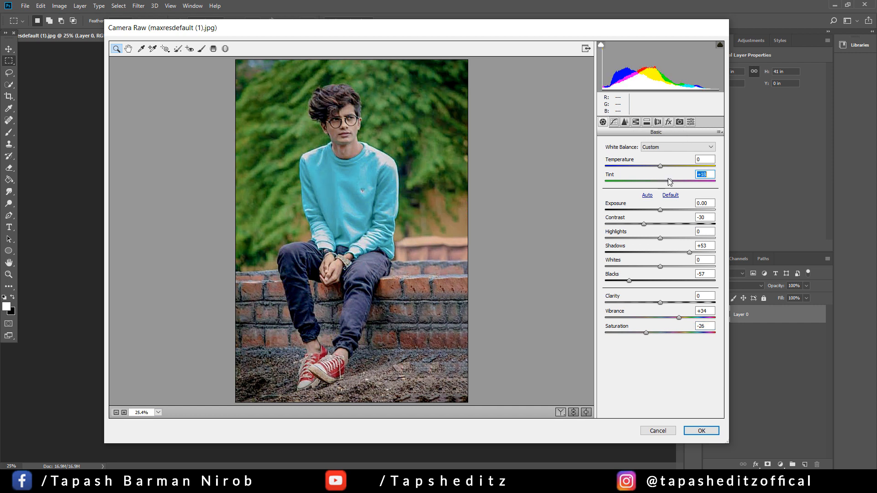
In the HSL luminance adjustments, set Greens to +18 and Oranges to +20
left_click(635, 122)
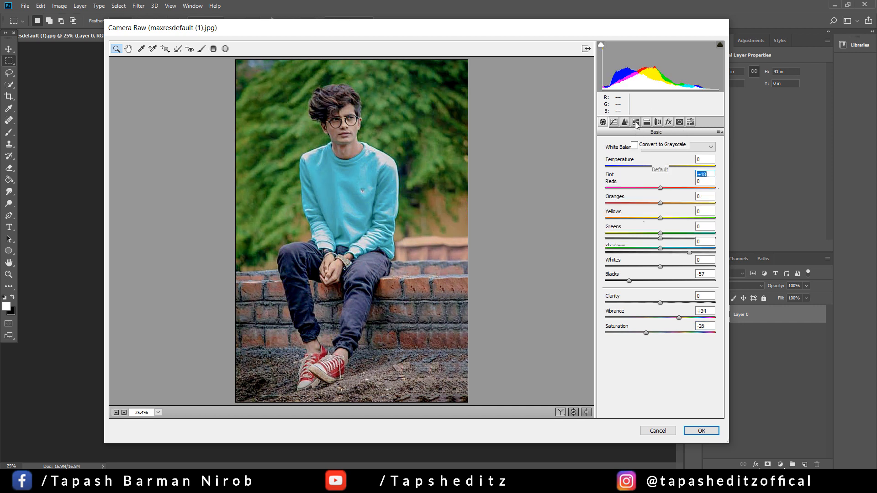
left_click(664, 159)
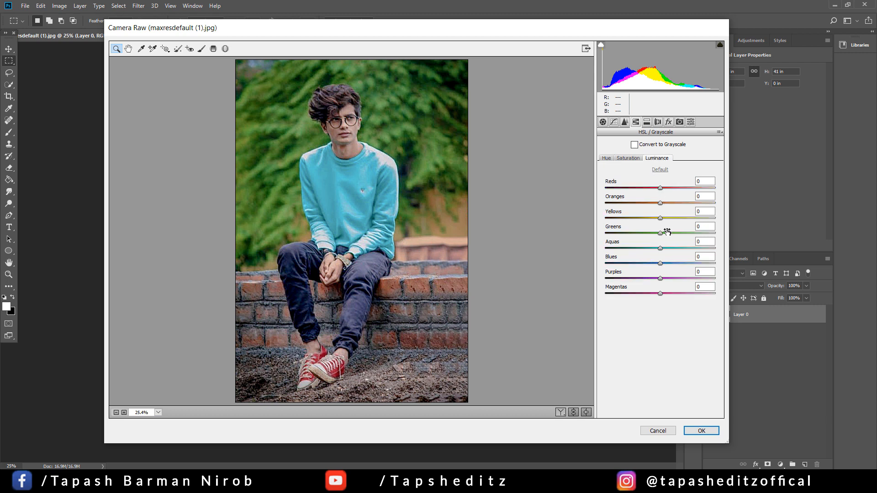
left_click_drag(666, 233, 671, 234)
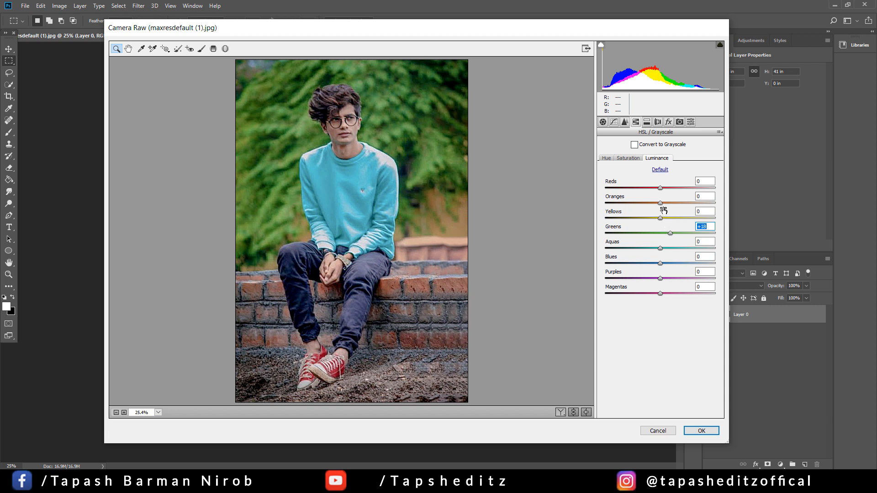
mouse_move(660, 203)
left_mouse_down()
mouse_move(683, 203)
mouse_move(672, 203)
left_mouse_up()
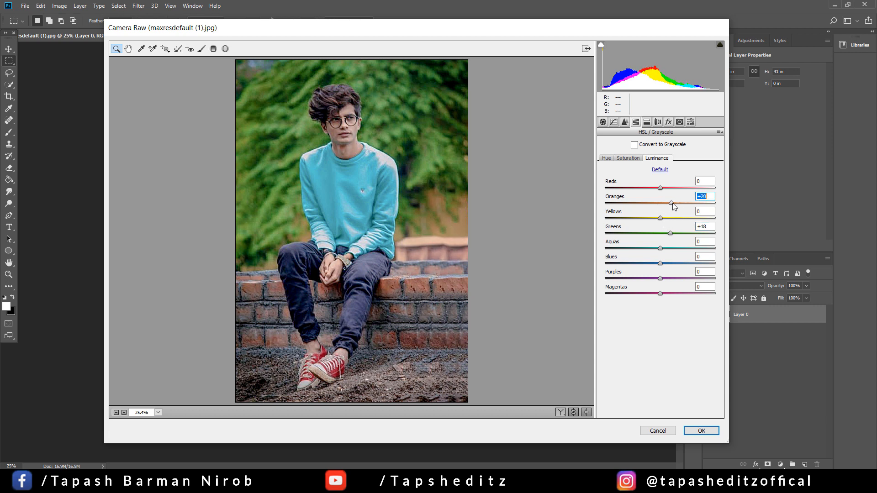
In the HSL saturation adjustments, set Greens to -100, Yellows to -83 and Blues to +43
left_click(628, 158)
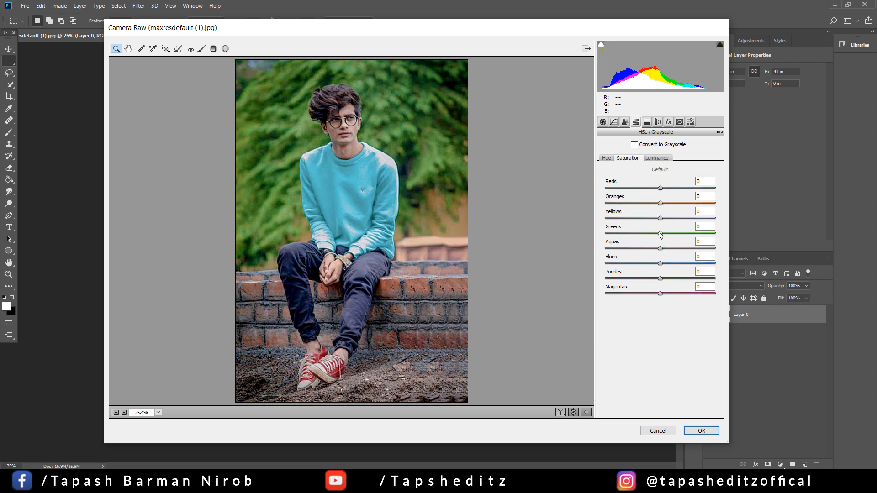
left_click_drag(660, 233, 581, 228)
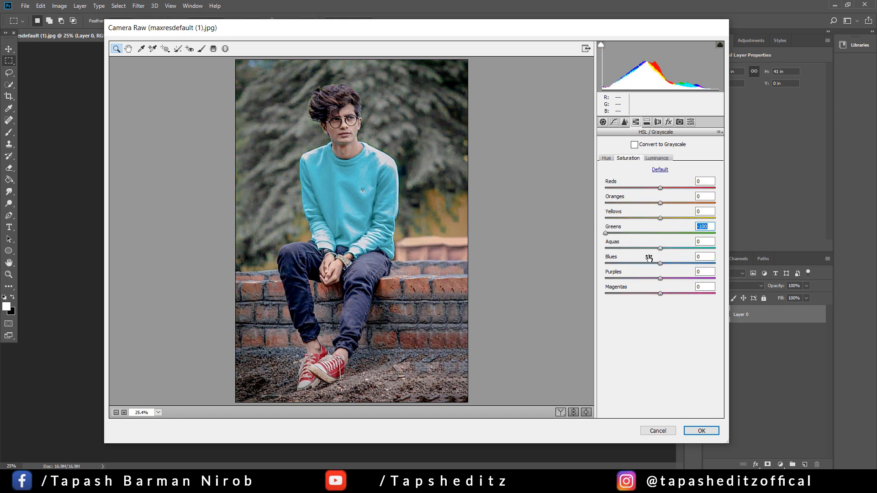
mouse_move(661, 263)
left_mouse_down()
mouse_move(605, 263)
mouse_move(662, 262)
left_mouse_up()
left_click_drag(660, 218, 615, 219)
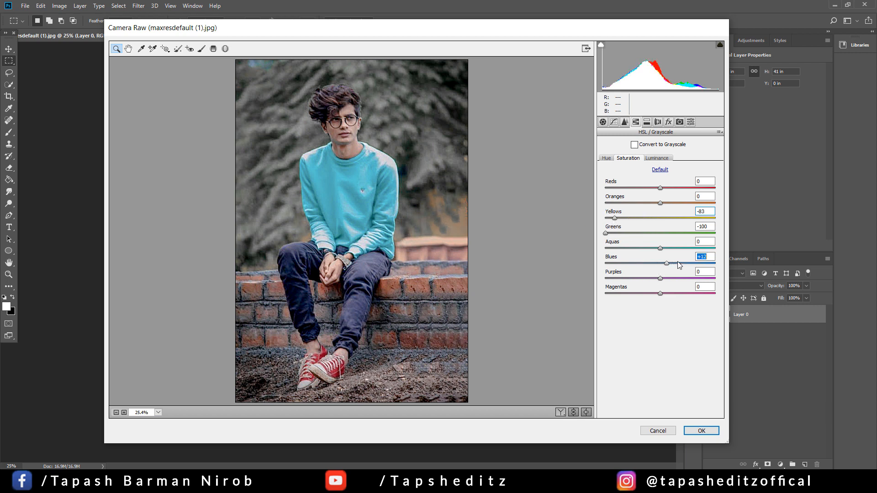
mouse_move(681, 262)
left_mouse_down()
mouse_move(598, 257)
mouse_move(684, 262)
left_mouse_up()
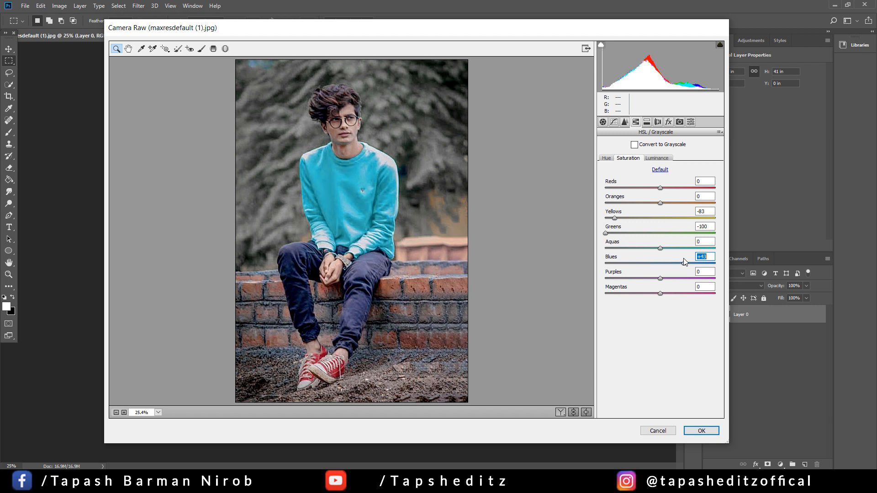
Set the HSL hue of Blues to -23 and Aquas to -14, and set the post-crop vignetting amount to -24
left_click(607, 158)
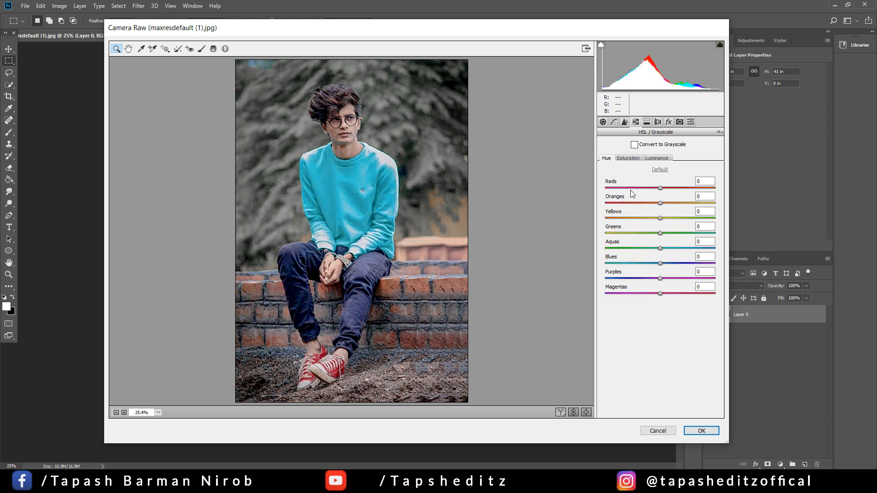
left_click_drag(660, 264, 652, 247)
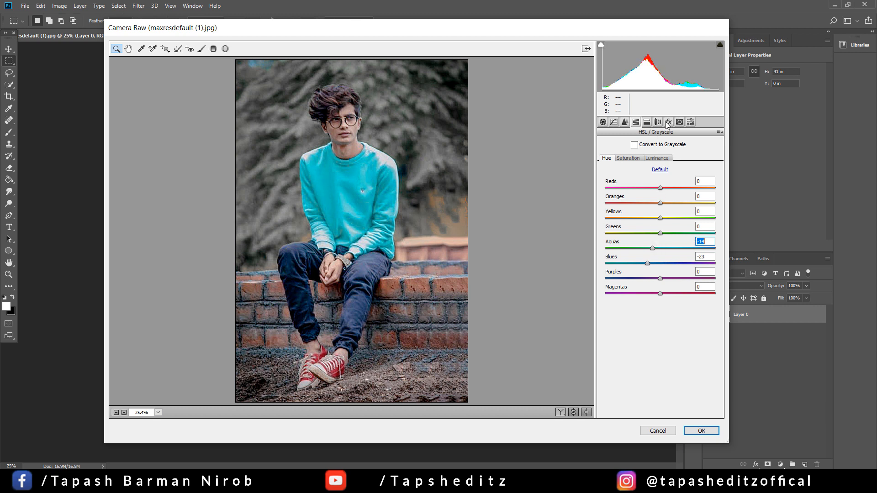
left_click(667, 122)
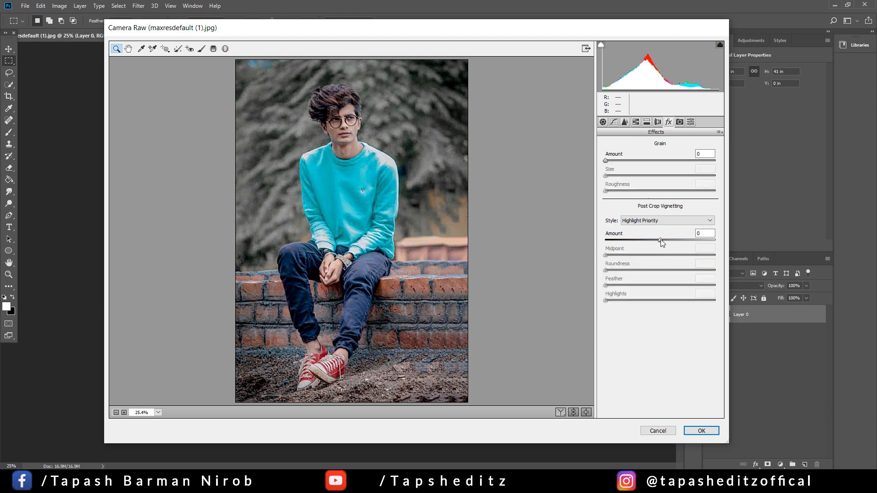
left_click_drag(662, 242, 649, 242)
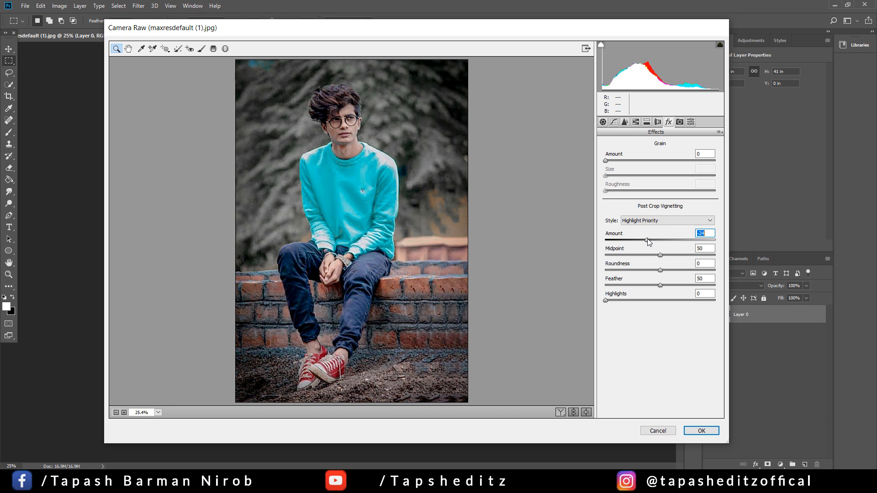
Calibrate Red Primary to Hue +51, Saturation -18 and Blue Primary to Hue -46, Saturation -13, and apply the filter
left_click(680, 121)
mouse_move(660, 294)
left_mouse_down()
mouse_move(644, 294)
mouse_move(699, 290)
mouse_move(617, 292)
mouse_move(676, 309)
mouse_move(606, 293)
mouse_move(653, 292)
left_mouse_up()
left_click_drag(661, 212, 642, 222)
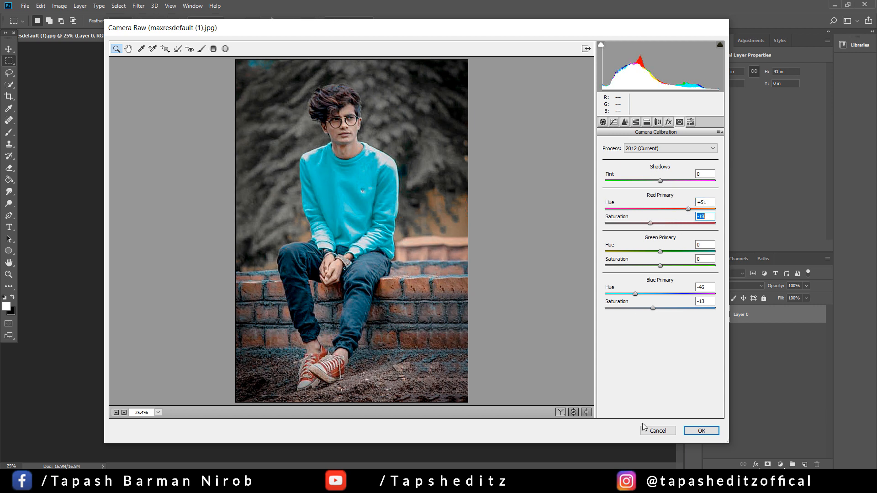
left_click(700, 430)
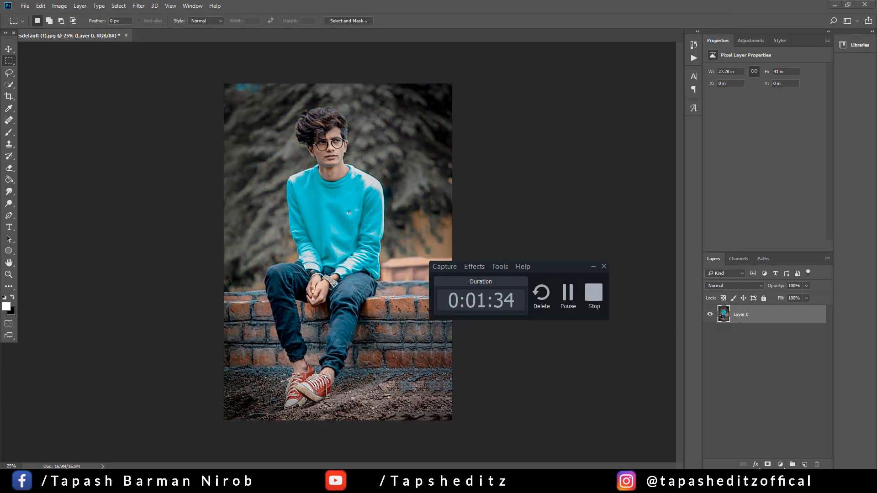
left_click(569, 302)
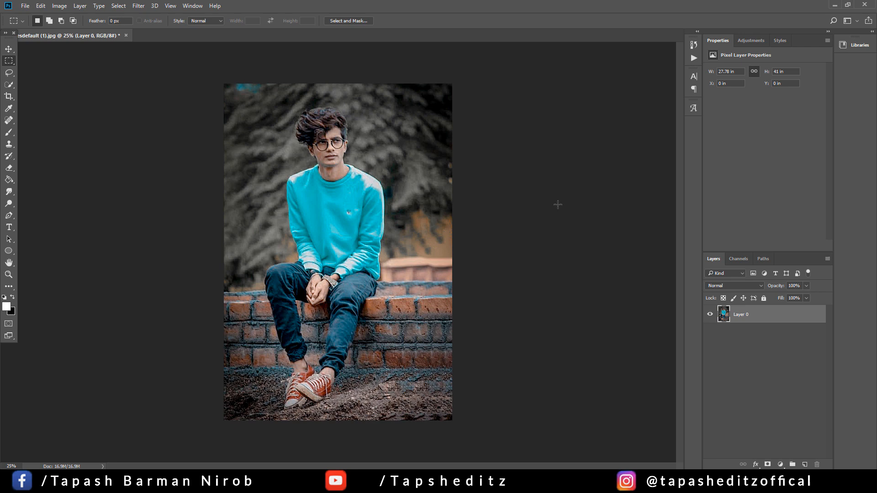
Reopen the Camera Raw Filter on the photo and set the noise reduction Luminance to 23
left_click(139, 5)
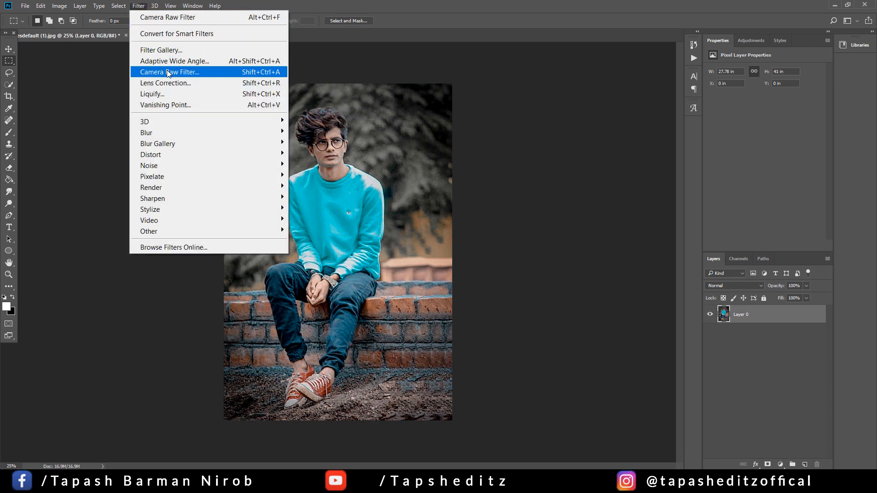
left_click(255, 69)
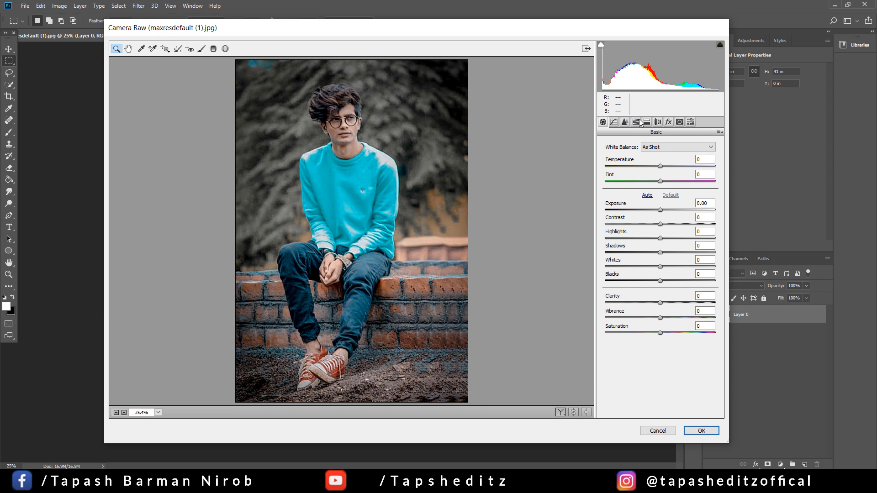
left_click(624, 122)
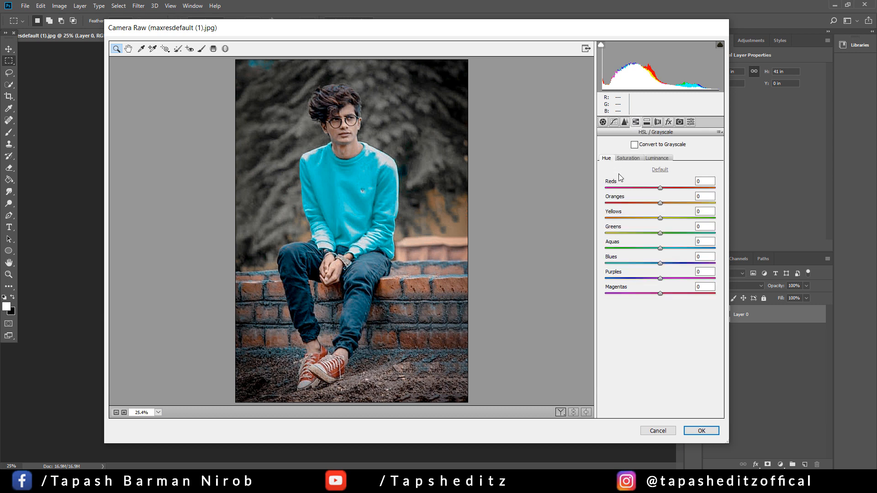
left_click(614, 122)
left_click(624, 122)
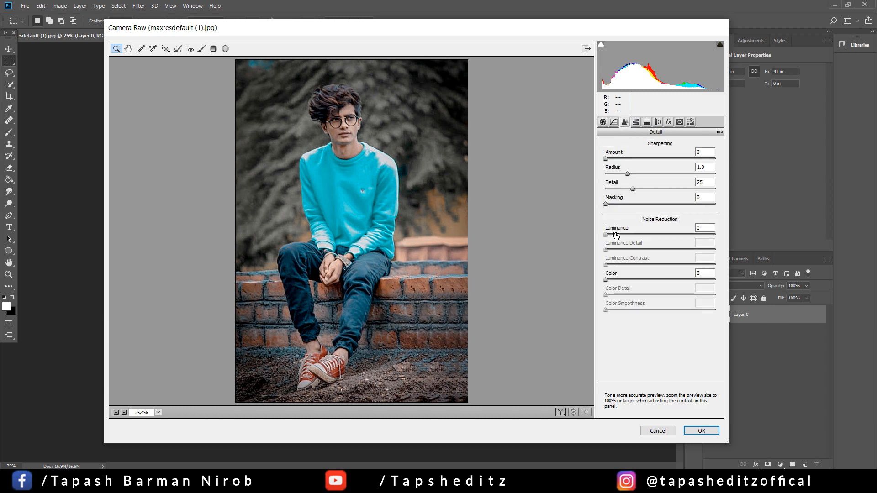
left_click_drag(615, 237, 632, 236)
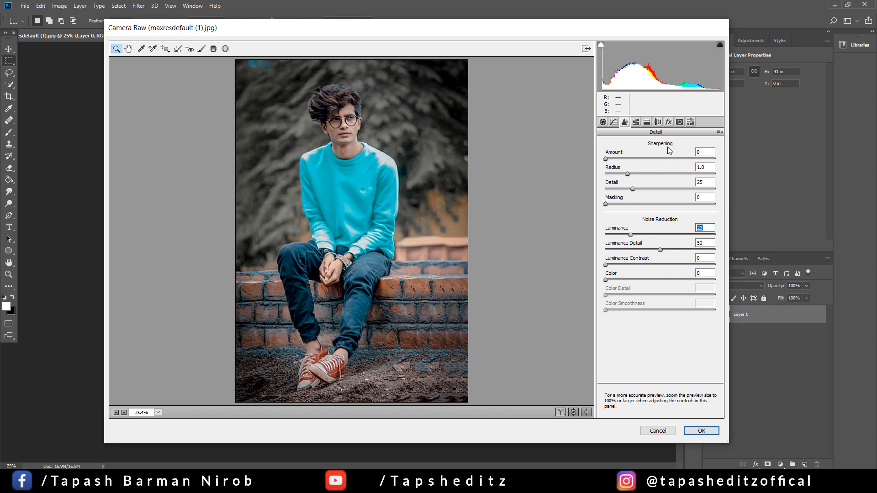
Set Blacks to -13 in the Basic adjustments
left_click(603, 122)
mouse_move(659, 284)
left_mouse_down()
mouse_move(629, 279)
mouse_move(650, 271)
left_mouse_up()
left_click(669, 122)
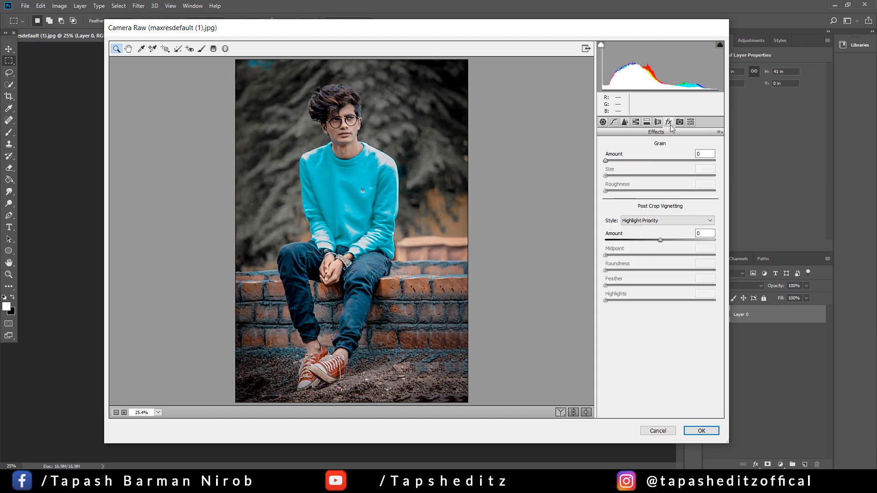
In Camera Calibration, set Blue Primary to Hue +10 and Saturation -13, slightly lower Red Primary Saturation and slightly raise Green Primary Saturation
left_click(680, 123)
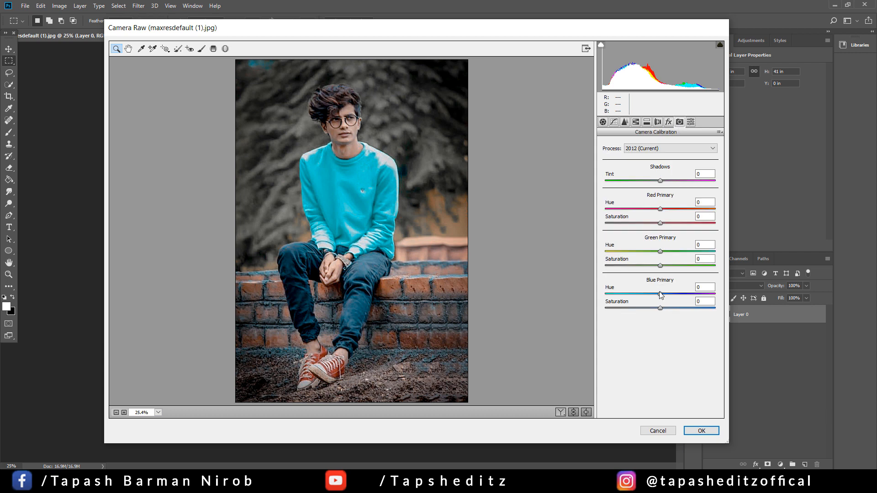
mouse_move(661, 295)
left_mouse_down()
mouse_move(628, 286)
mouse_move(670, 284)
mouse_move(676, 310)
mouse_move(653, 309)
left_mouse_up()
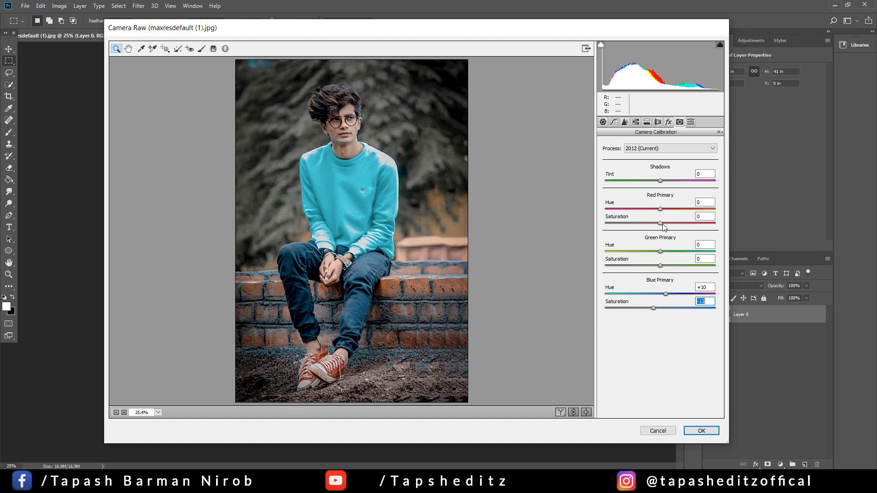
mouse_move(660, 223)
left_mouse_down()
mouse_move(639, 224)
mouse_move(673, 223)
mouse_move(651, 224)
left_mouse_up()
mouse_move(660, 265)
left_mouse_down()
mouse_move(640, 265)
mouse_move(669, 265)
left_mouse_up()
In the HSL saturation adjustments, set Blues to +13, Greens to +3 and Yellows to about -98
left_click(636, 122)
left_click(627, 158)
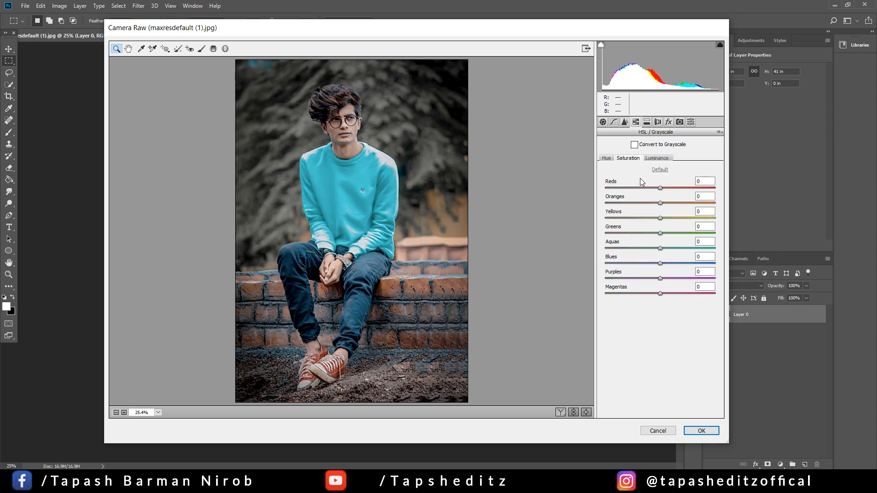
left_click_drag(660, 263, 641, 263)
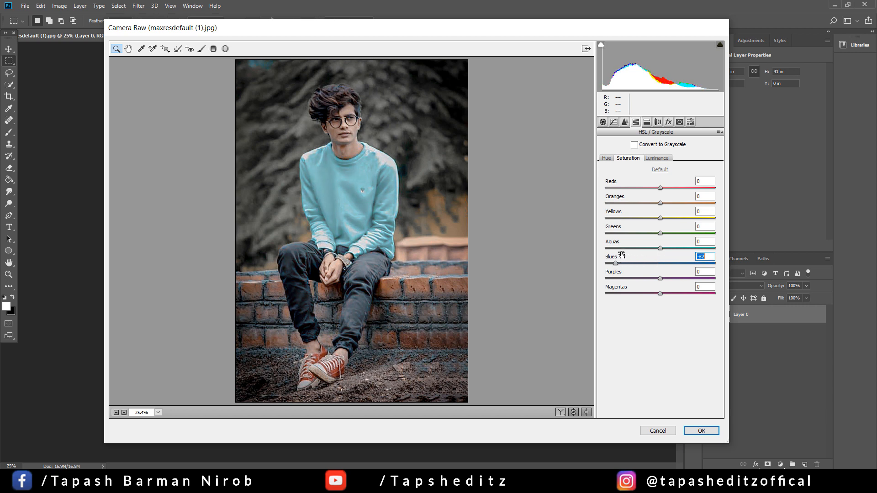
left_click(668, 263)
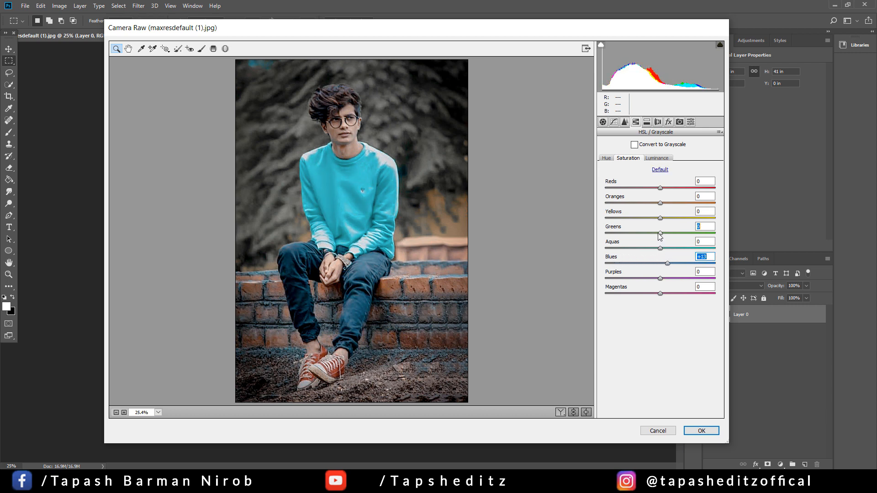
left_click_drag(659, 233, 607, 218)
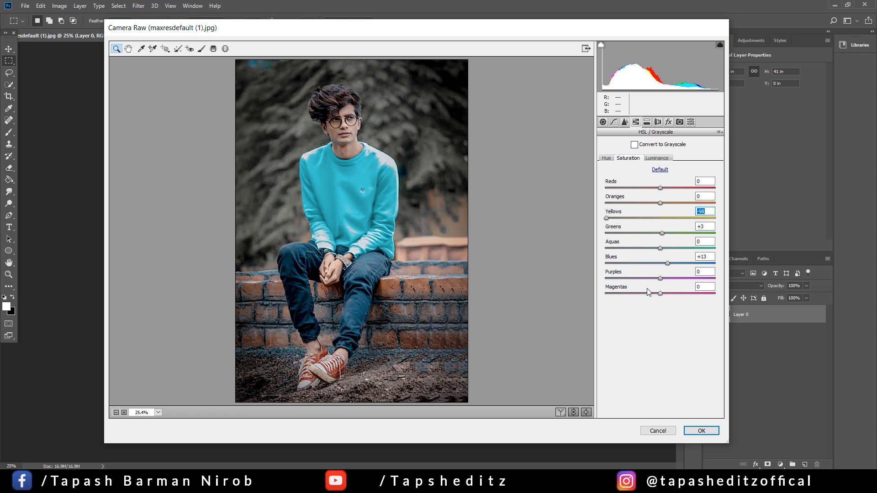
Lower Blacks to about -52 in the Basic adjustments and apply the Camera Raw Filter
left_click(603, 122)
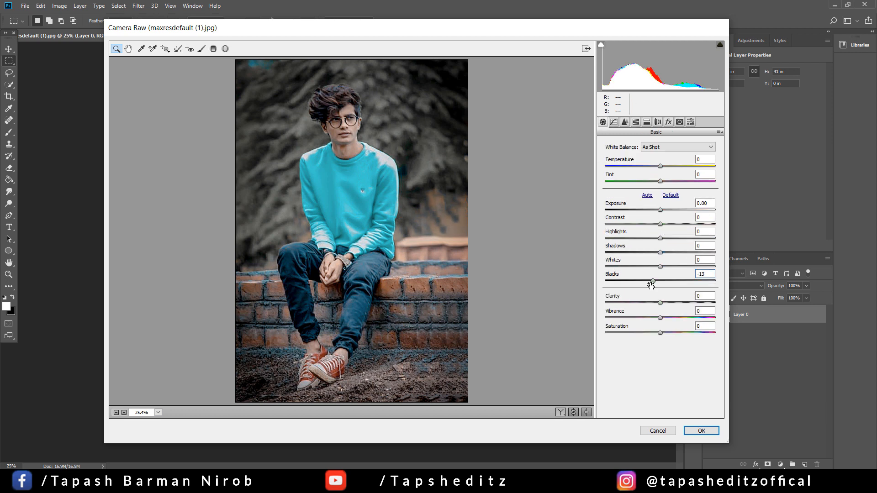
left_click_drag(652, 280, 630, 276)
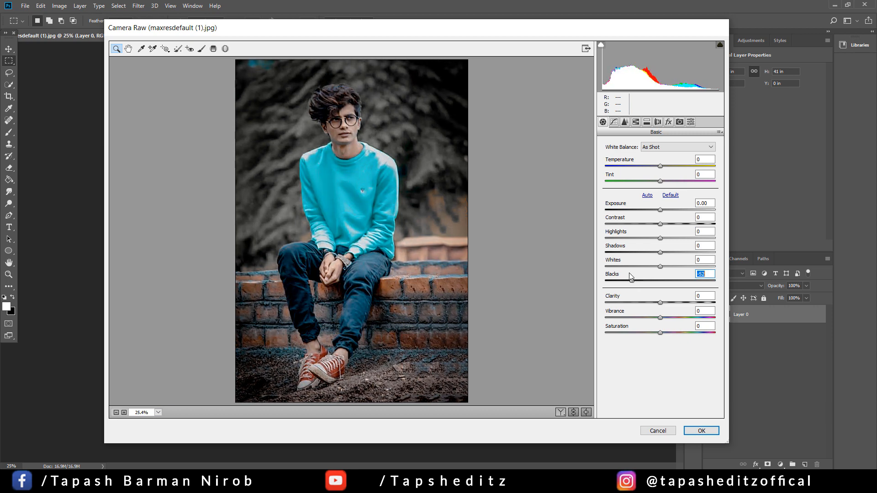
left_click(707, 430)
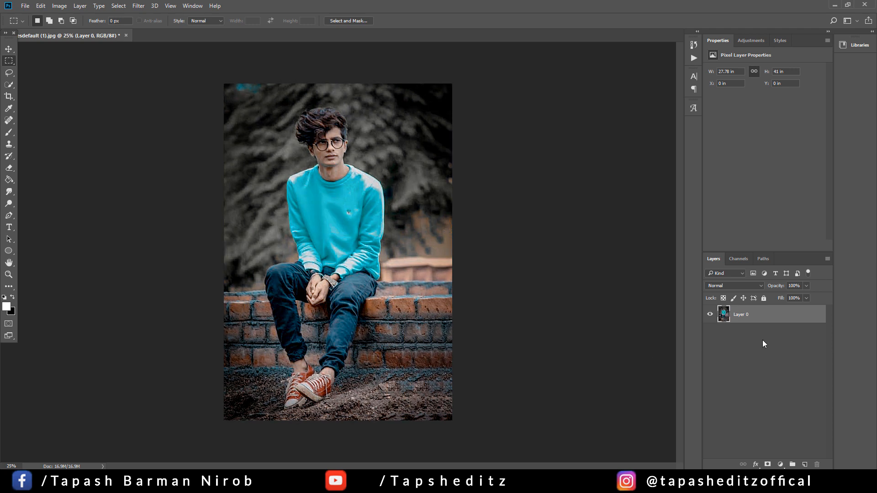
Add a Selective Color adjustment layer and set its Blacks to Cyan -2, Yellow -6 and Black about +13
left_click(780, 465)
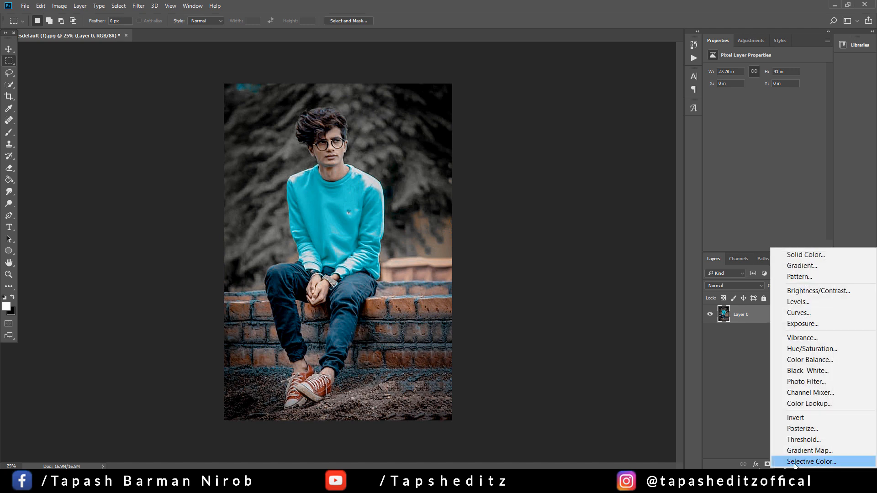
left_click(817, 462)
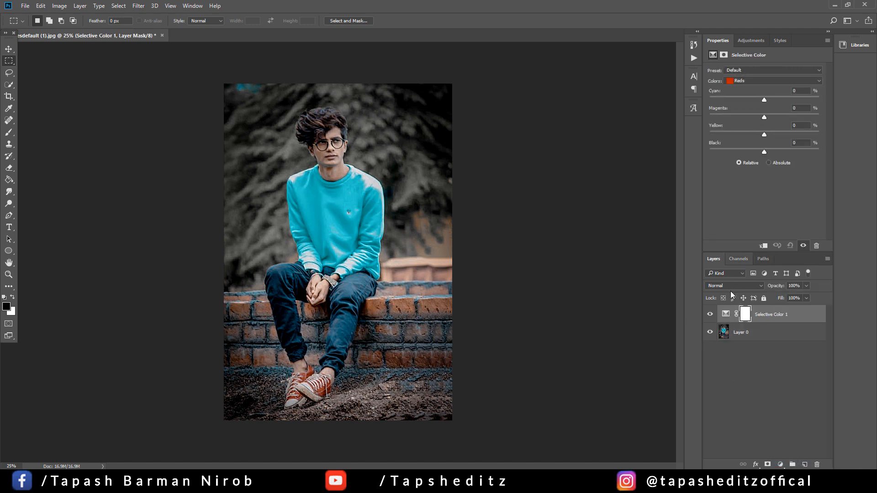
left_click(757, 82)
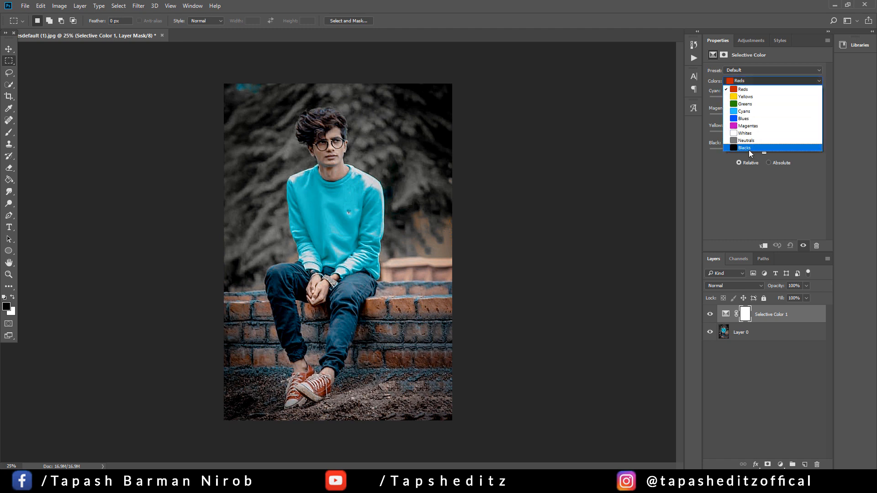
left_click(749, 150)
mouse_move(761, 150)
left_mouse_down()
mouse_move(752, 149)
mouse_move(766, 144)
left_mouse_up()
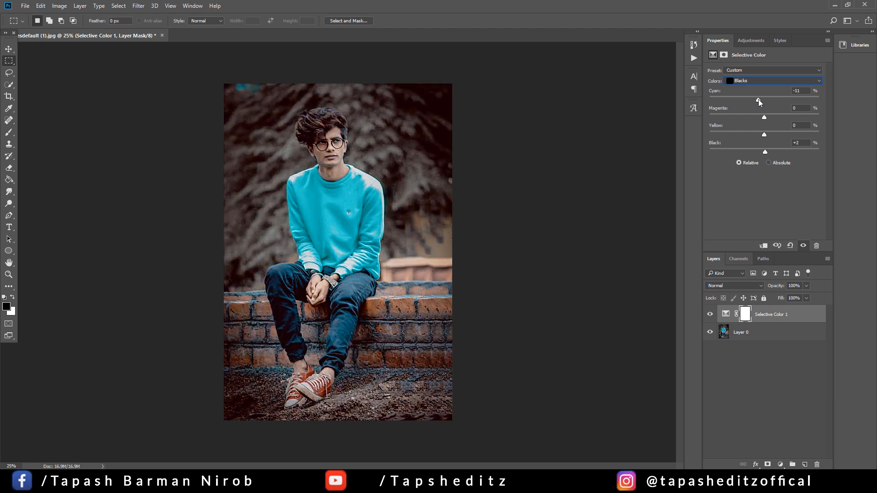
mouse_move(766, 100)
left_mouse_down()
mouse_move(757, 98)
mouse_move(764, 115)
left_mouse_up()
left_click_drag(769, 154, 773, 153)
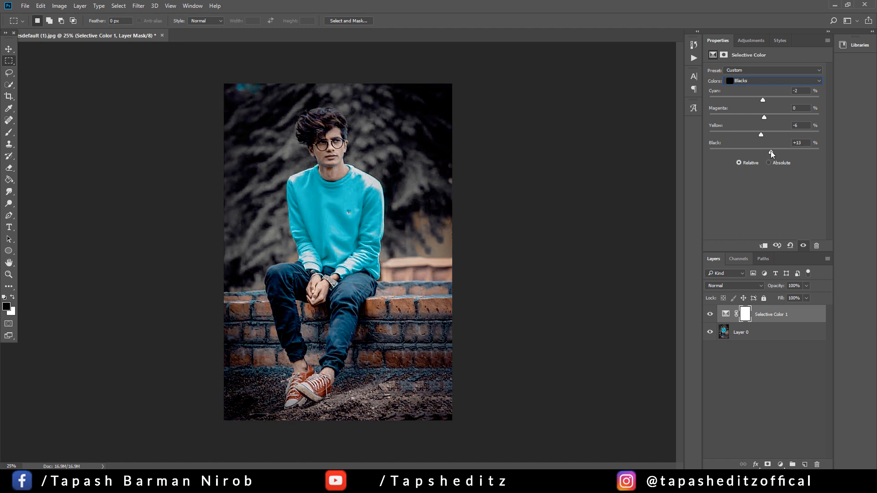
In the Selective Color adjustment, set the Neutrals to Cyan +8 and Black -2
left_click(768, 86)
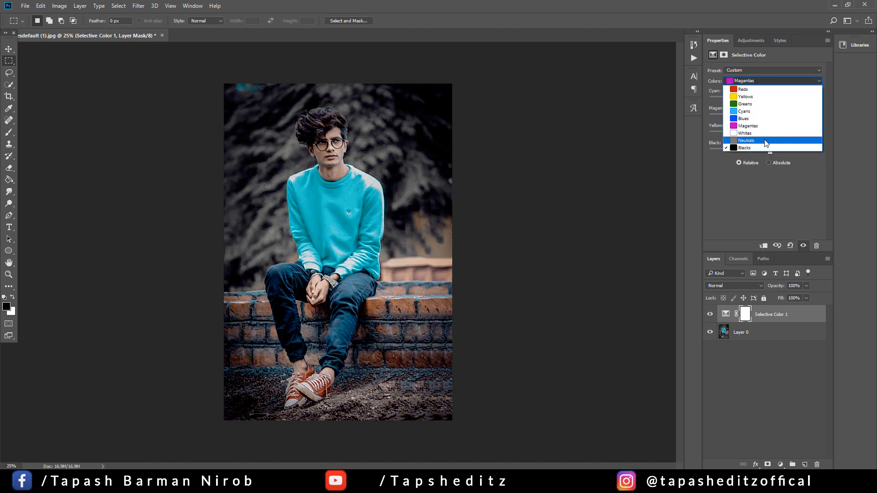
left_click(764, 137)
left_click_drag(759, 151, 761, 152)
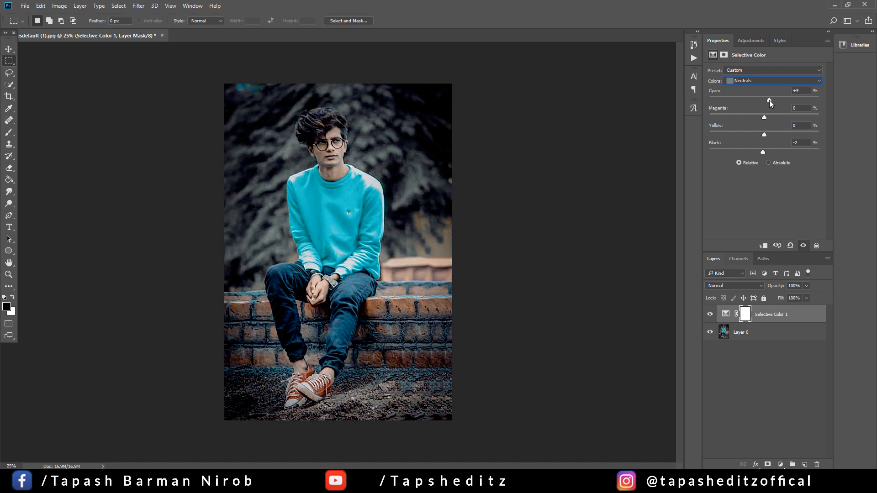
left_click(761, 334)
left_click(771, 315)
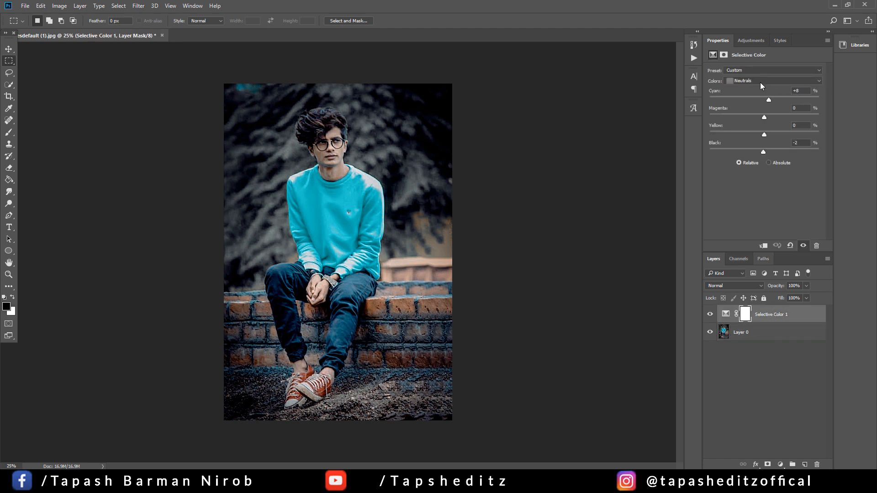
In the Selective Color adjustment, set the Reds to Cyan -67 and Black -26
left_click(760, 82)
left_click(748, 88)
left_click_drag(777, 152, 749, 151)
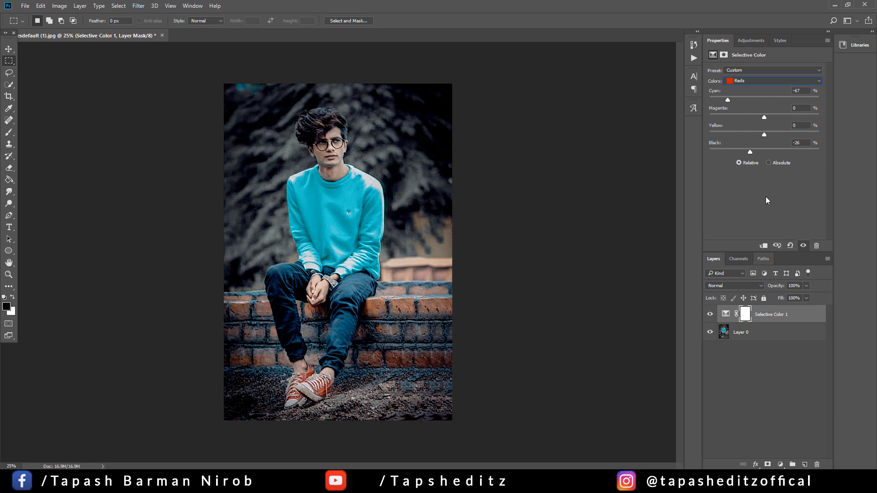
Merge the Selective Color adjustment layer down into the photo layer
left_click(765, 333)
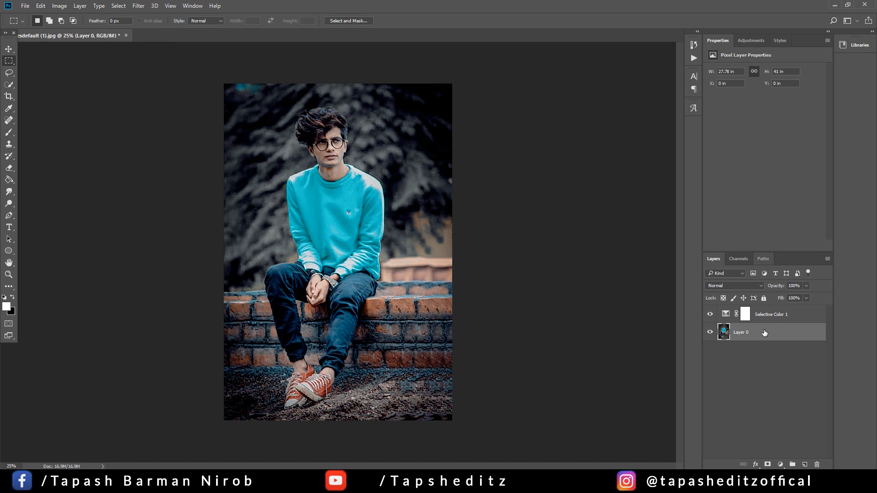
left_click(786, 315)
right_click(789, 315)
left_click(596, 392)
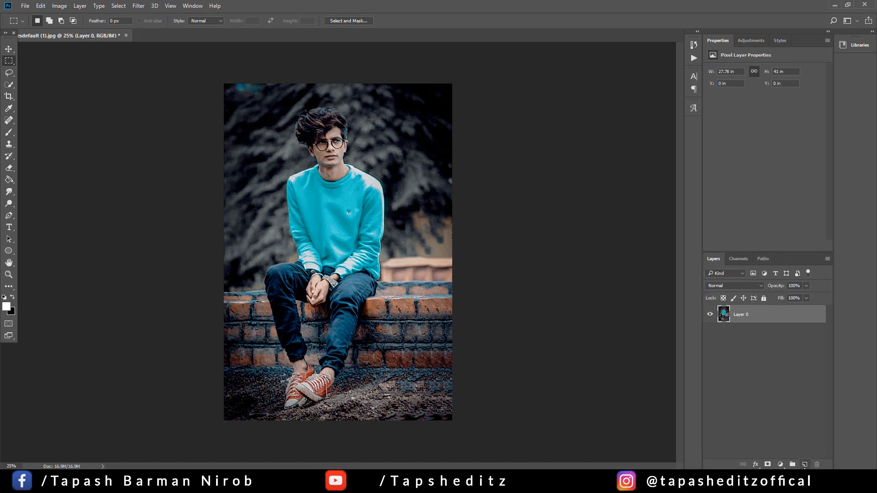
Create a new empty layer above the photo layer
left_click(805, 464)
Try a radial Violet, Orange gradient on the new layer, starting near the photo's upper-left corner, and undo it
left_click(9, 180)
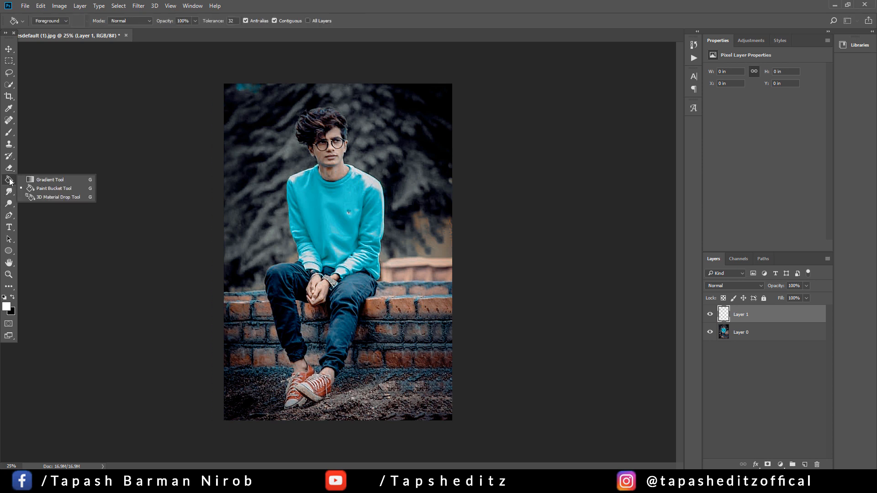
left_click(41, 179)
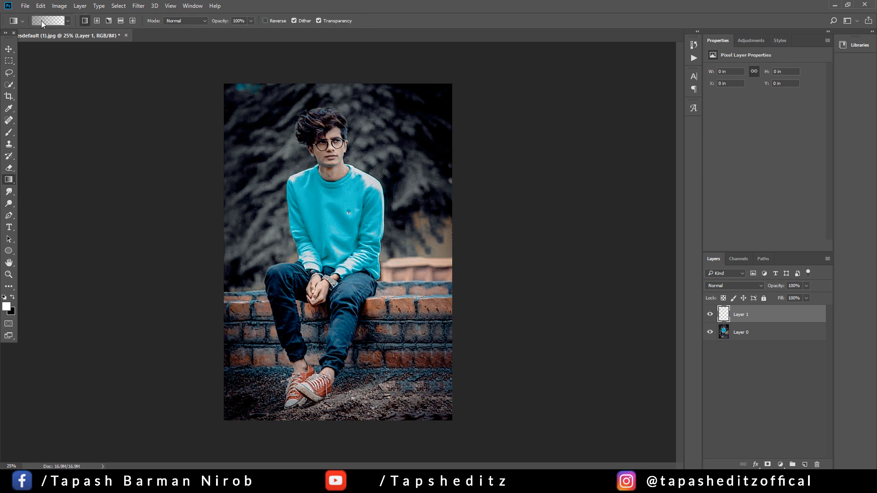
left_click(53, 22)
left_click(157, 123)
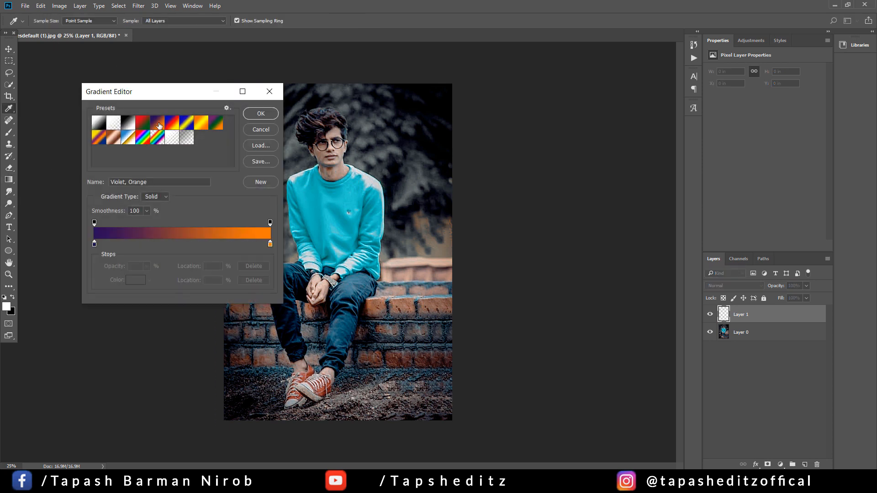
left_click(259, 114)
left_click(96, 23)
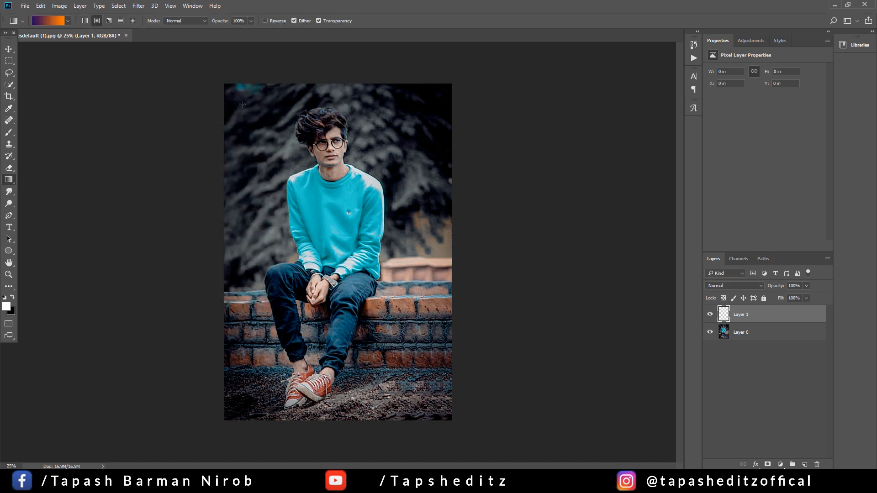
left_click_drag(246, 110, 288, 218)
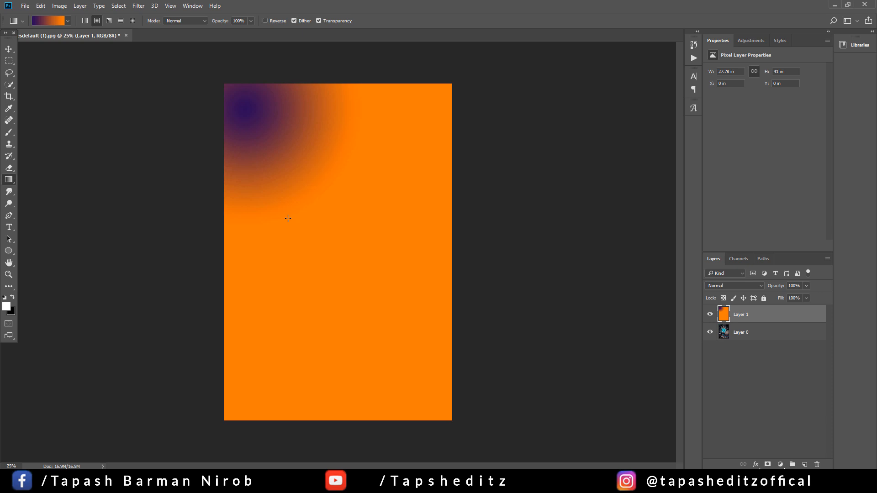
key("ctrl+z")
left_click(48, 20)
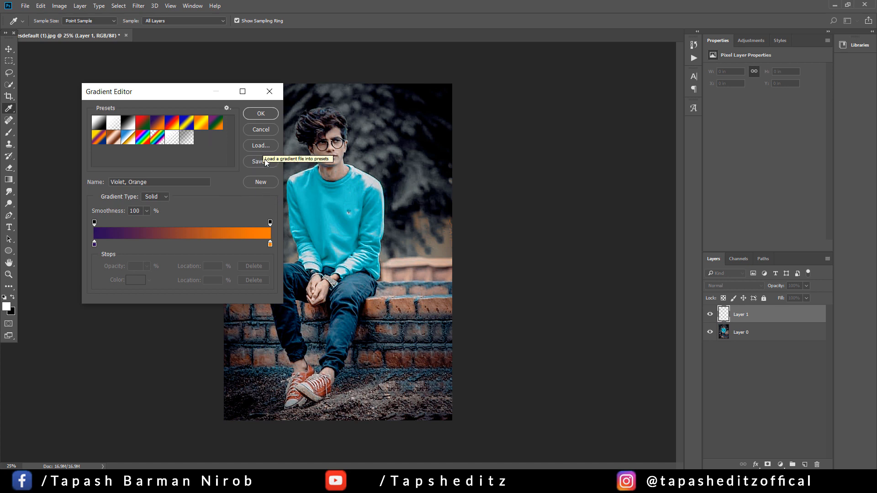
left_click(266, 130)
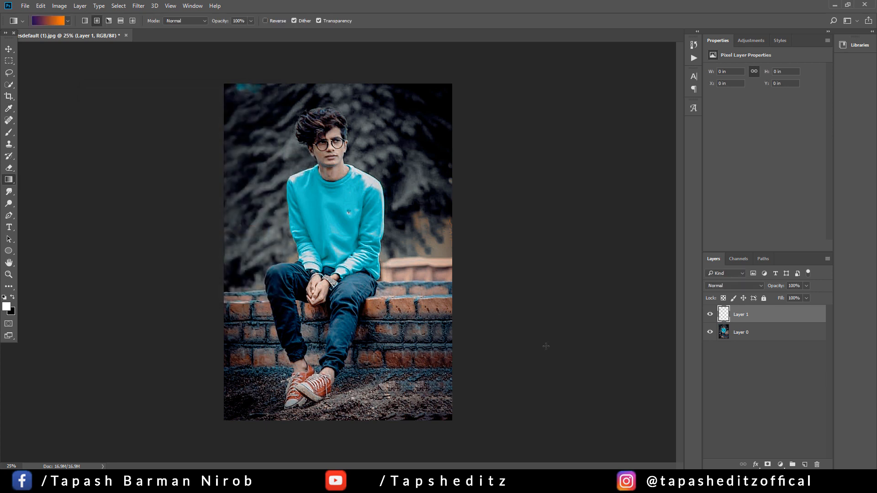
right_click(9, 180)
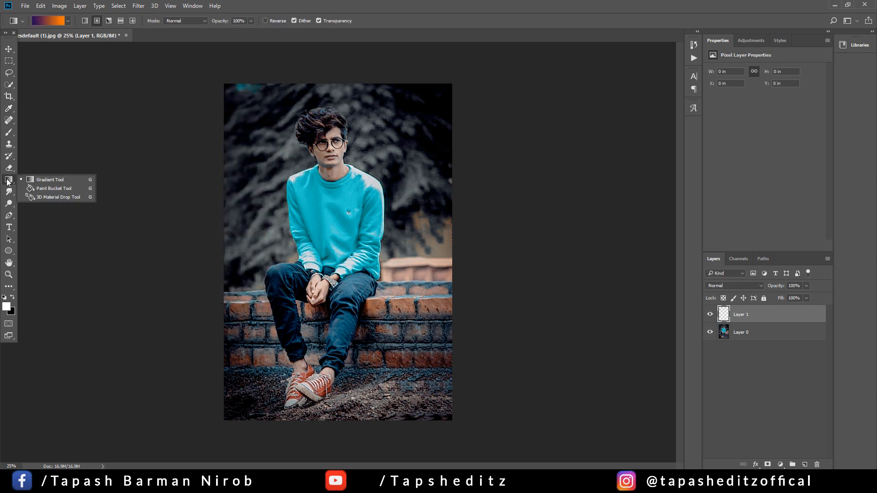
left_click(37, 189)
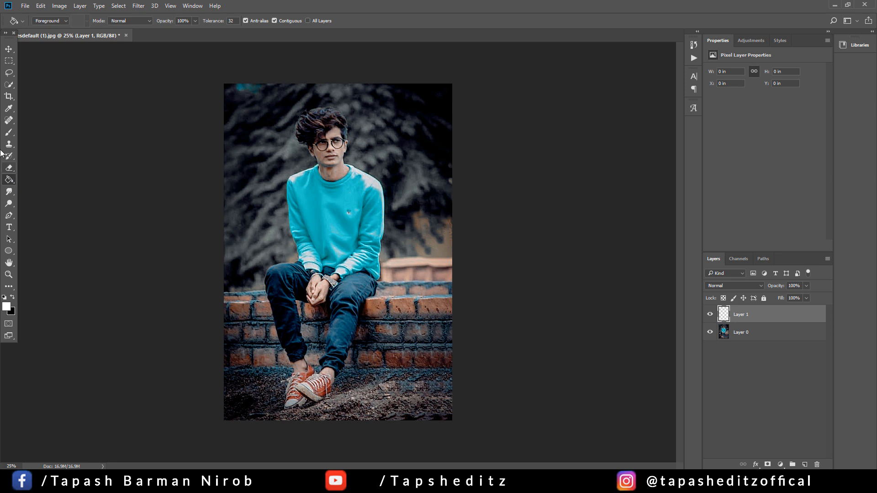
Choose the Brush tool with a soft round 700 px brush tip
left_click(9, 133)
right_click(311, 124)
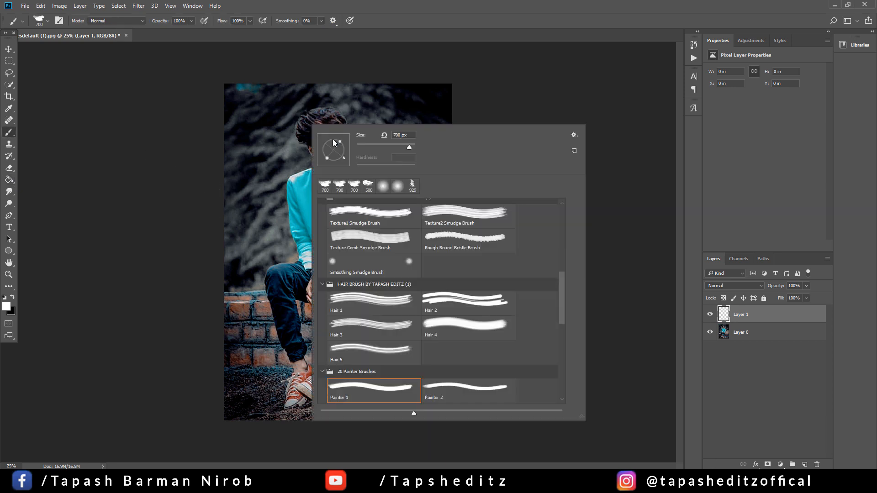
double_click(397, 186)
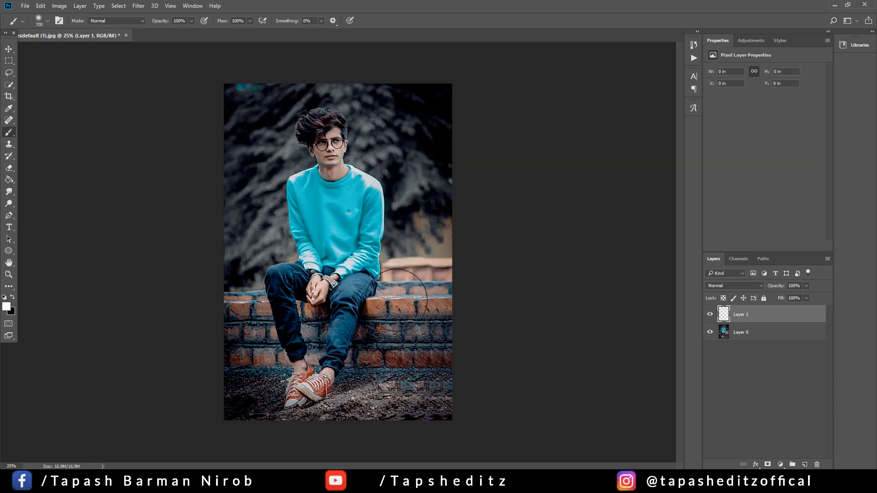
Set the foreground color to orange, e99715
left_click(7, 306)
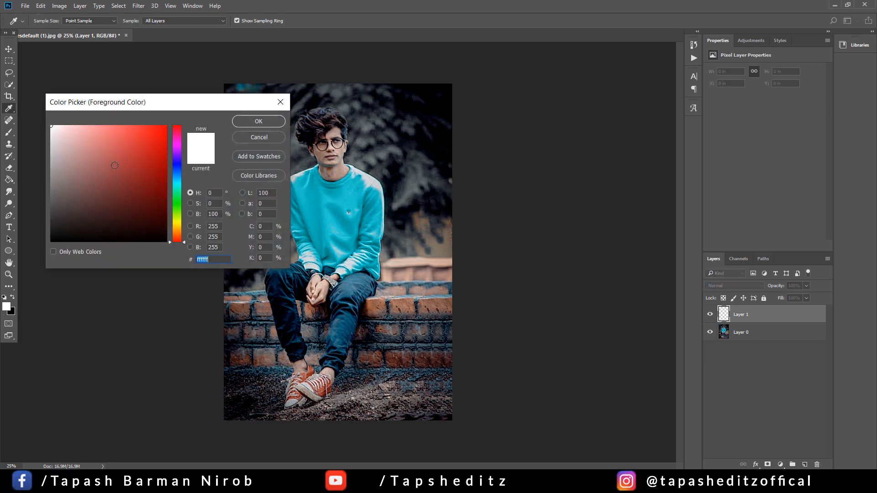
mouse_move(149, 106)
left_mouse_down()
mouse_move(426, 97)
mouse_move(604, 68)
mouse_move(612, 97)
left_mouse_up()
left_click(632, 91)
left_click(611, 97)
left_click(633, 193)
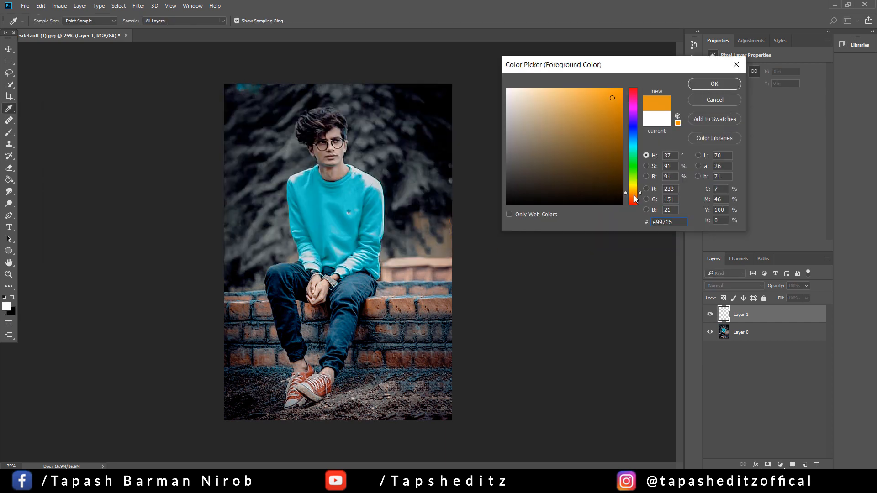
left_click(721, 86)
Paint one soft orange spot in the photo's upper-left area and set its layer's blend mode to Screen
key("b")
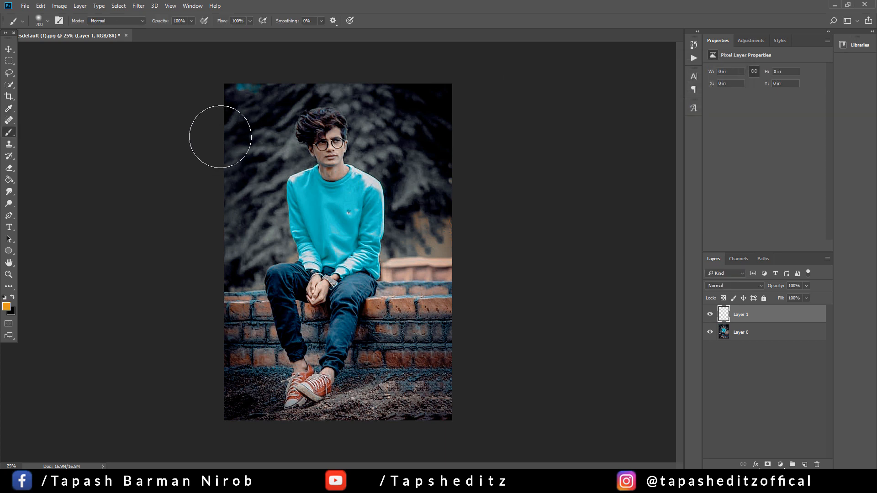
left_click(255, 120)
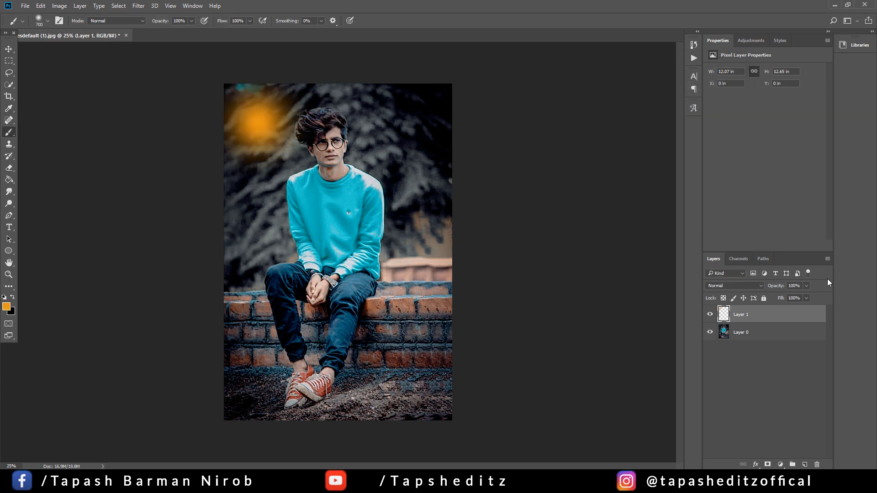
left_click(740, 286)
left_click(731, 348)
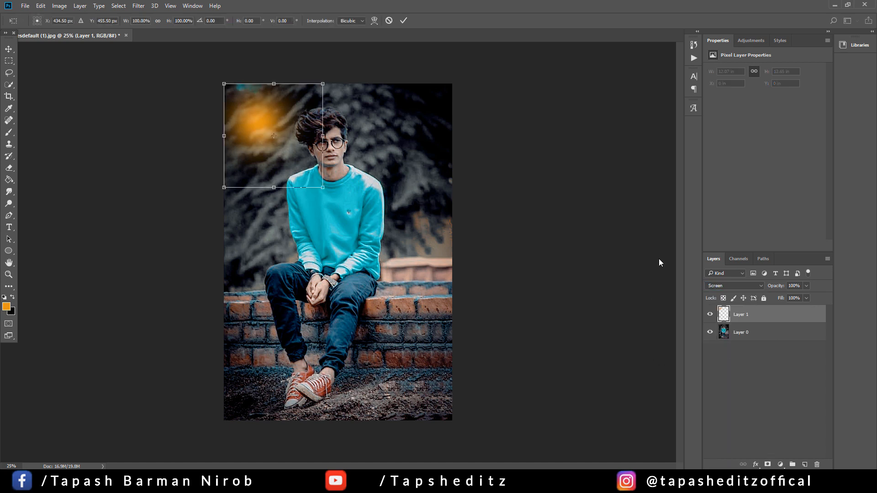
Enlarge the orange glow to about 377% and place its center beyond the photo's upper-left corner
key("ctrl+t")
left_click_drag(324, 187, 461, 332)
mouse_move(303, 107)
left_mouse_down()
mouse_move(350, 241)
mouse_move(311, 48)
mouse_move(317, 20)
left_mouse_up()
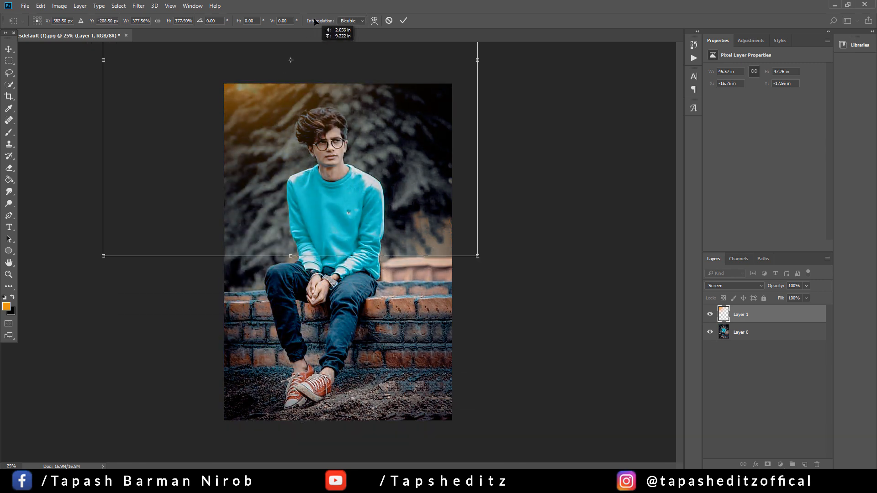
key("b")
left_click(404, 21)
left_click_drag(271, 102, 273, 131, "ctrl")
Reduce the glow layer's opacity to about 63% and shift the glow slightly with the Move tool
left_click_drag(806, 287, 796, 297)
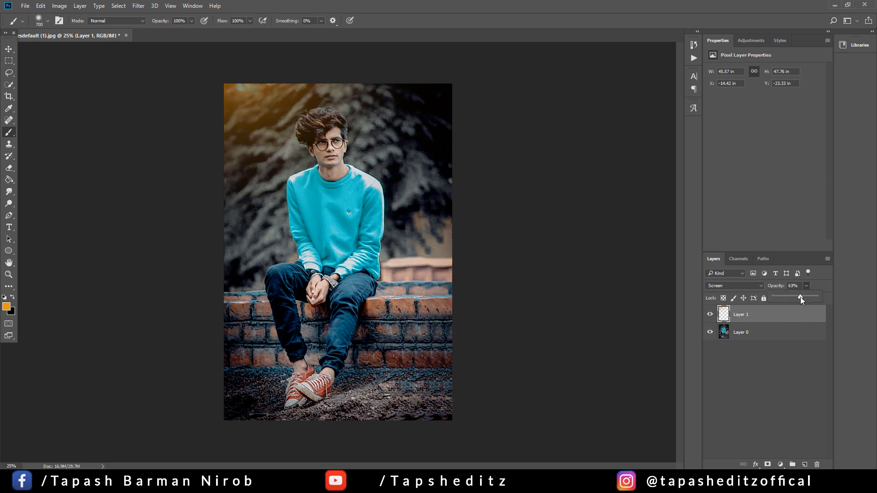
left_click(8, 49)
left_click_drag(226, 102, 265, 112)
Add a Selective Color adjustment layer directly above the photo layer, beneath the glow layer
right_click(802, 320)
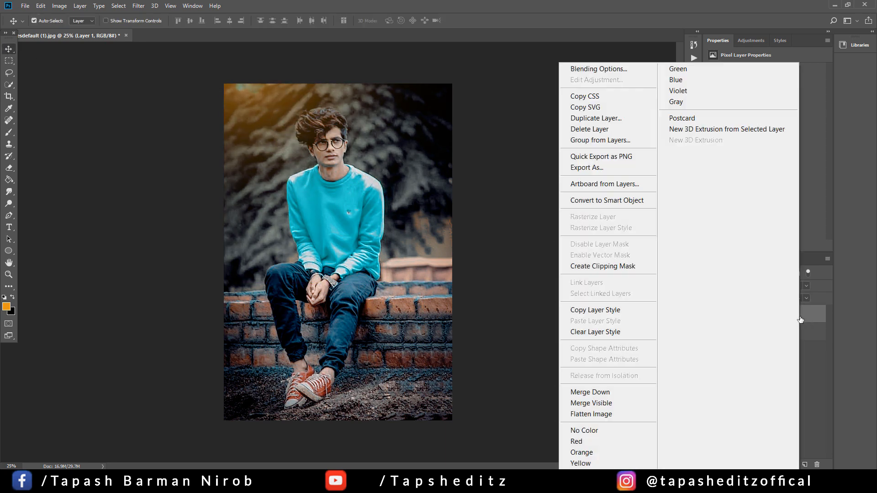
key("Escape")
left_click(811, 334)
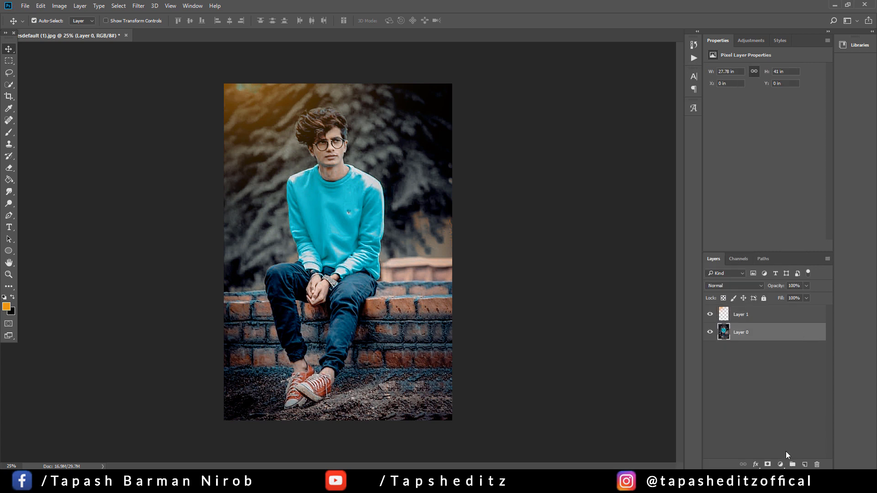
left_click(781, 465)
left_click(793, 407)
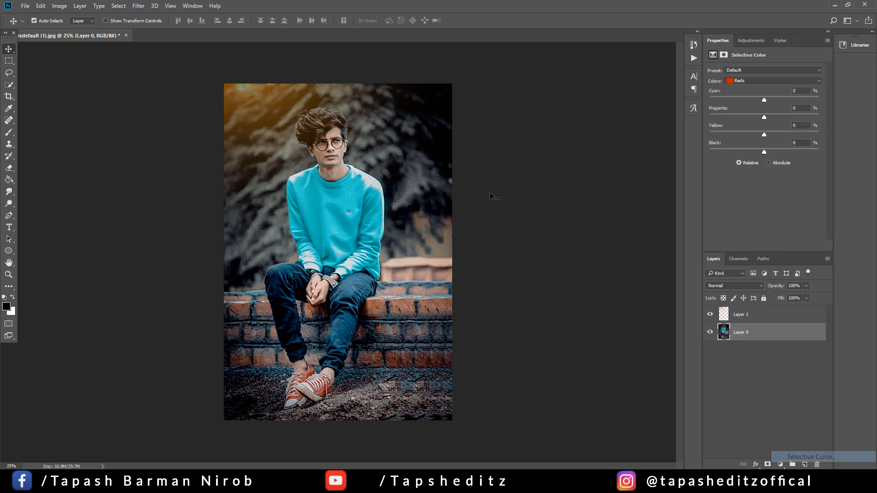
Adjust the Blacks range of the Selective Color layer to Yellow -4% and Black +5%
left_click(772, 81)
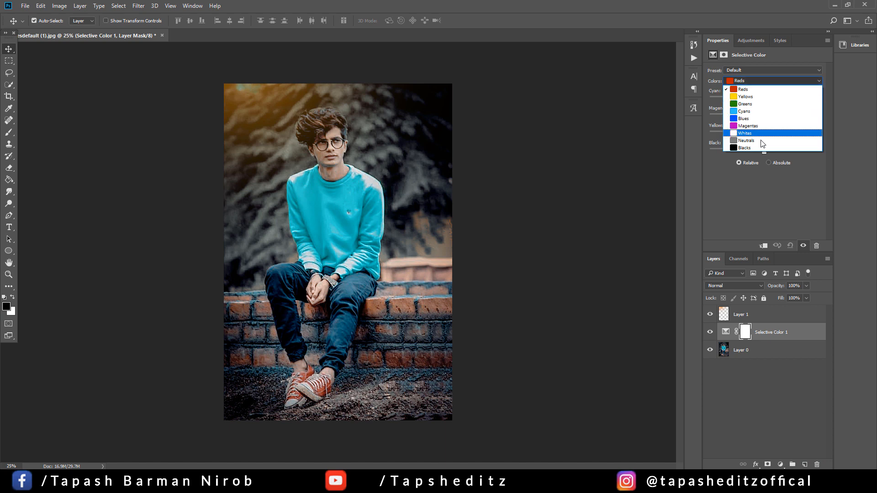
left_click(764, 134)
left_click_drag(765, 135, 764, 152)
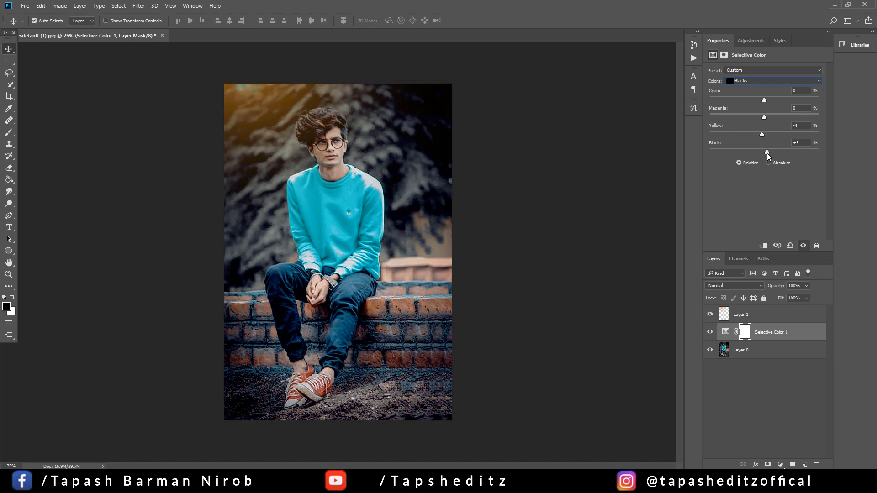
Compare the photo with and without the orange glow layer, and flatten all layers into a single background
left_click(776, 316)
left_click(710, 313)
left_click(710, 312)
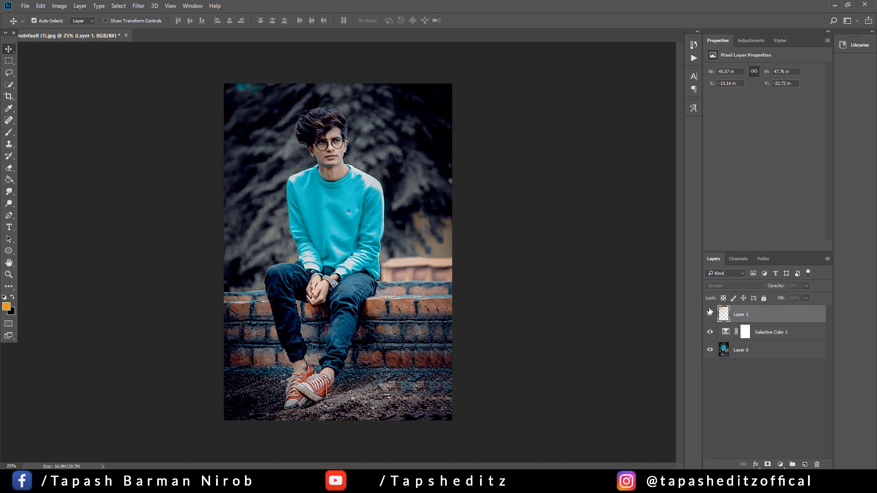
right_click(785, 323)
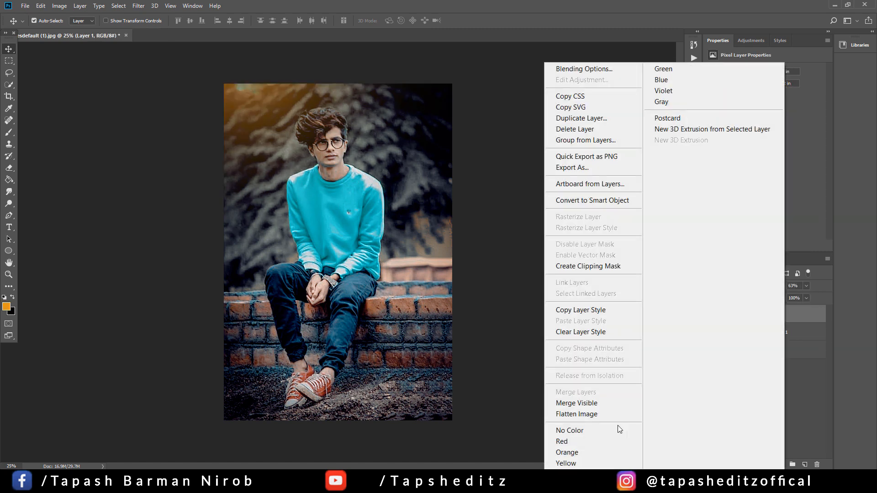
left_click(594, 415)
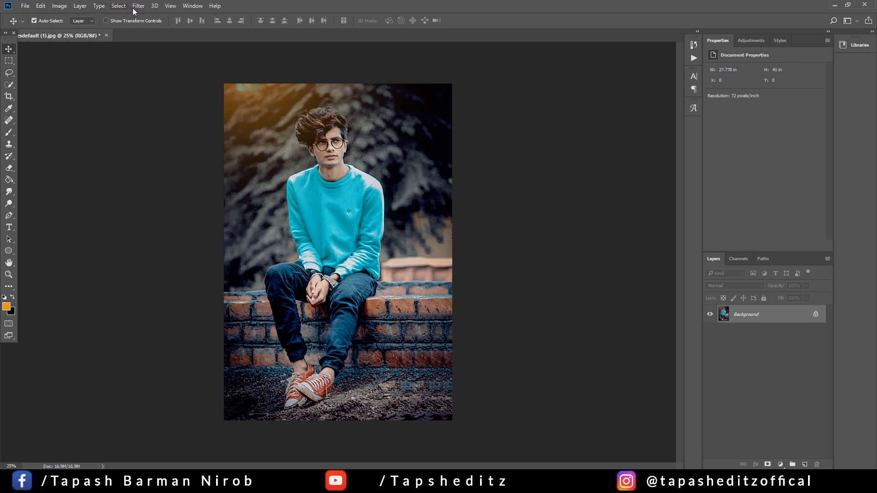
Apply the Camera Raw Filter to the flattened photo with a slight adjustment in its Detail settings
left_click(139, 7)
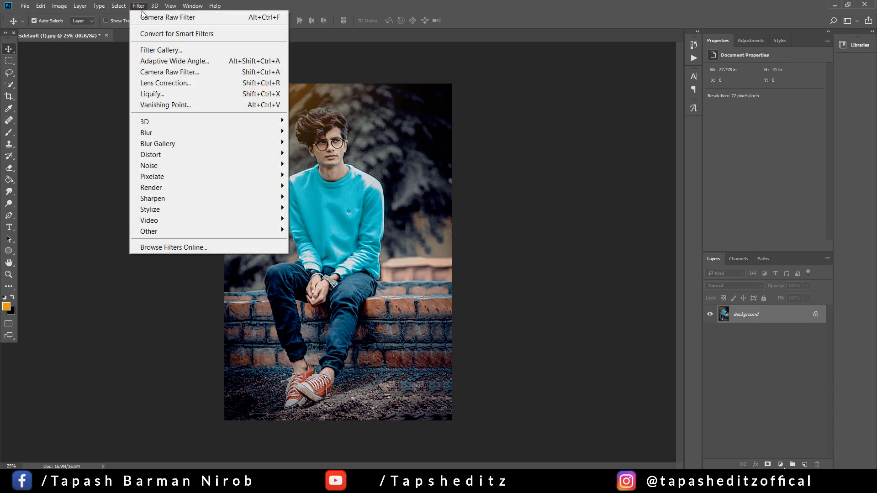
left_click(157, 73)
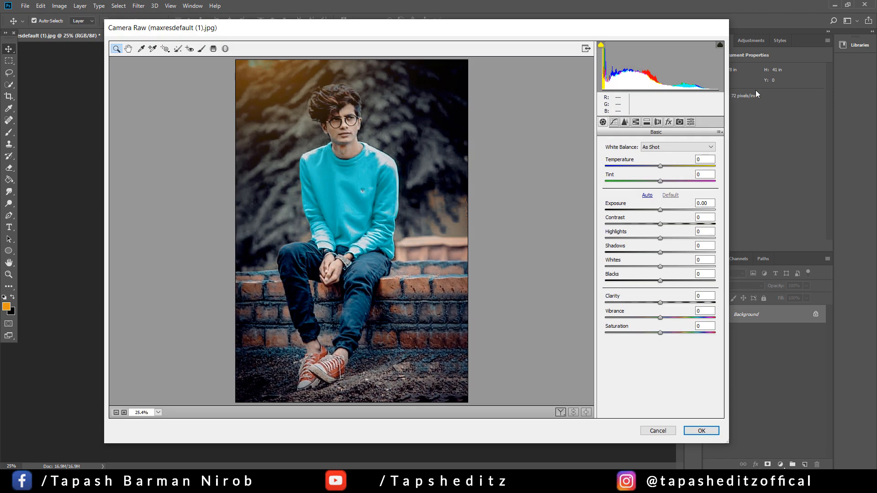
left_click(635, 122)
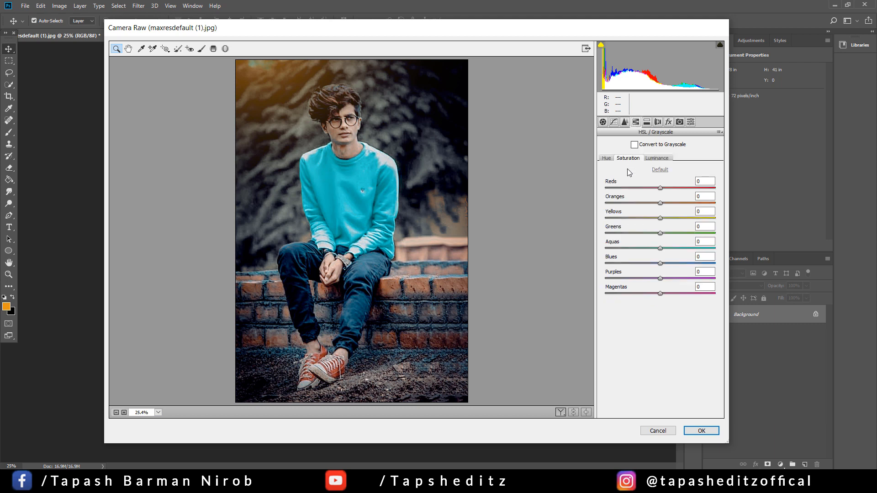
left_click(614, 122)
left_click(603, 122)
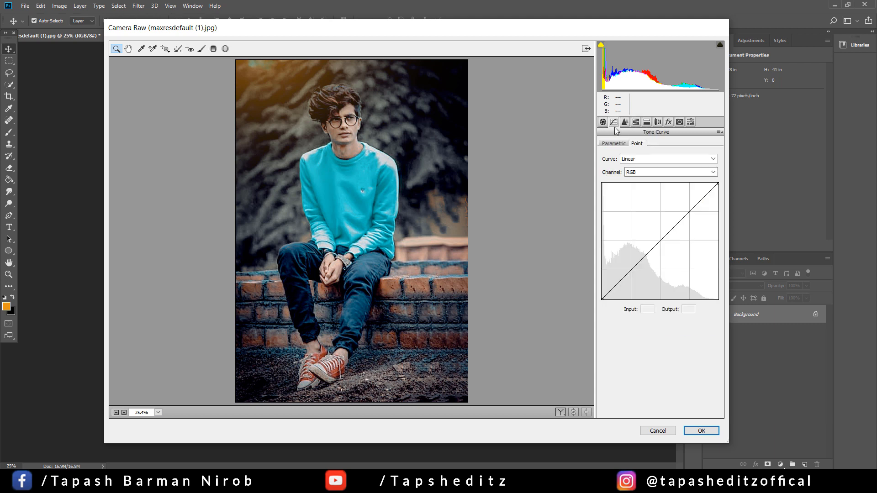
left_click(614, 122)
left_click(625, 122)
left_click_drag(617, 234, 626, 237)
left_click(701, 431)
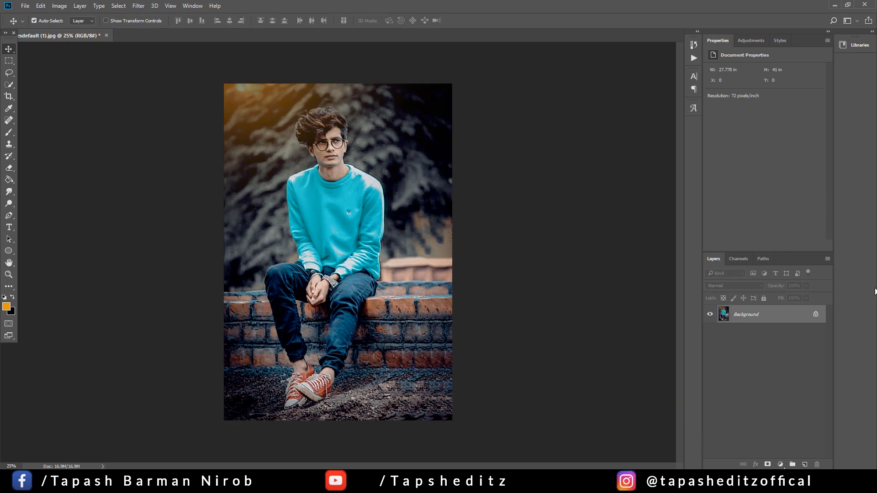
left_click(292, 483)
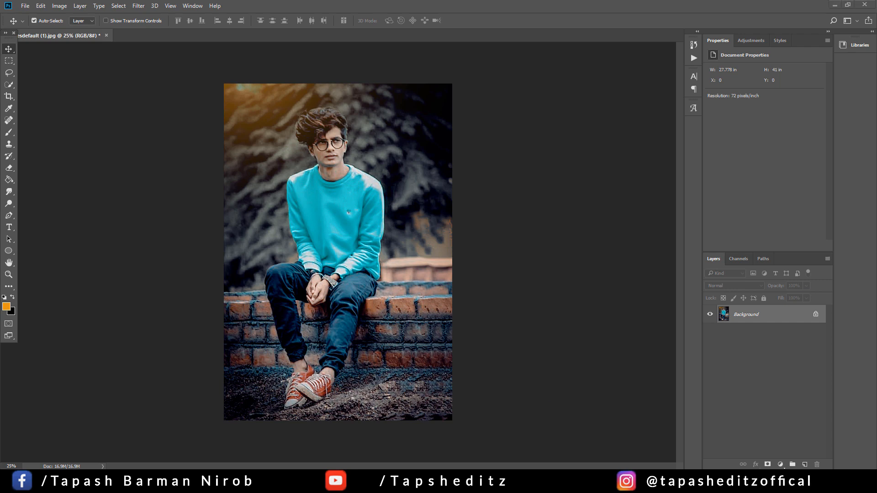